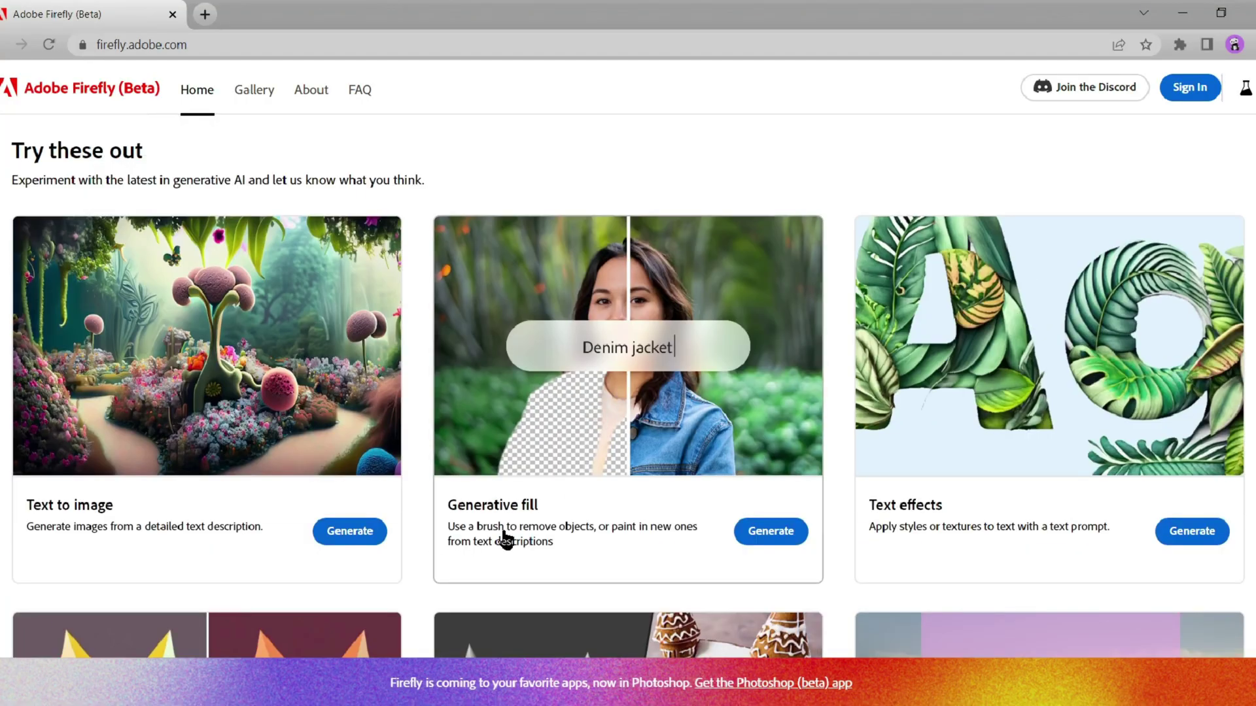
Browse the Firefly home page and its Get inspired carousel.
scroll(286, 471, down, 5)
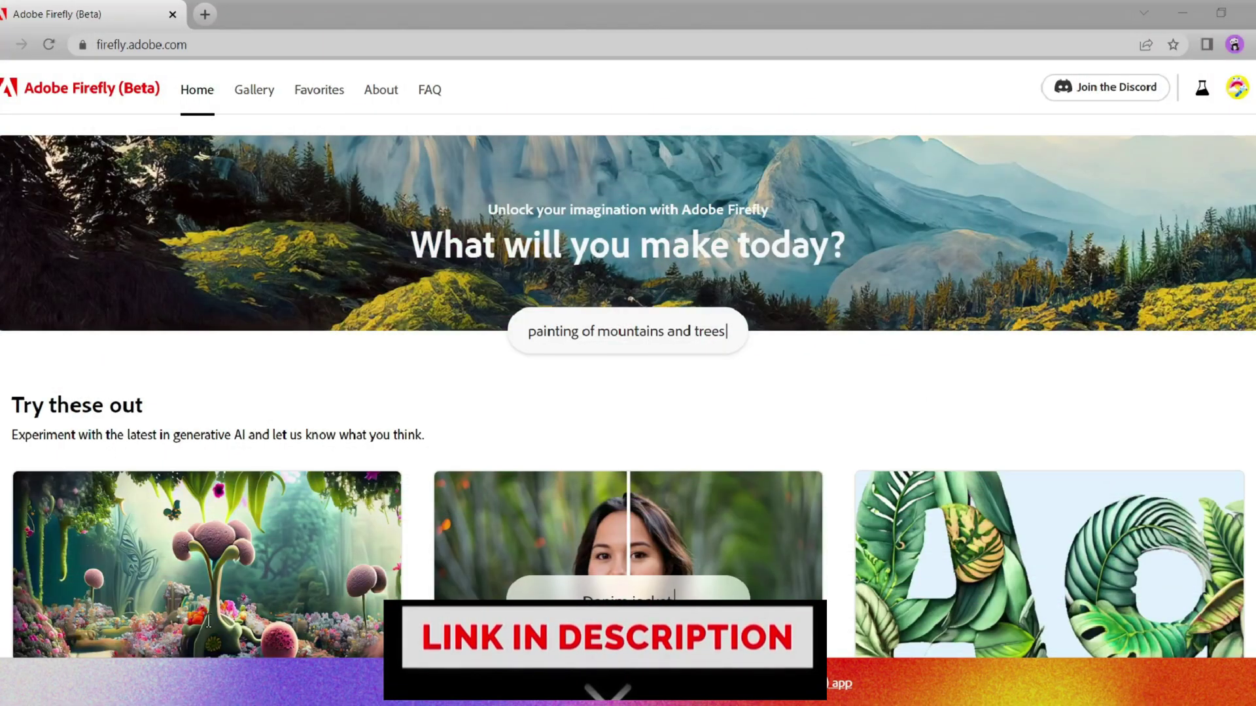
scroll(359, 303, down, 5)
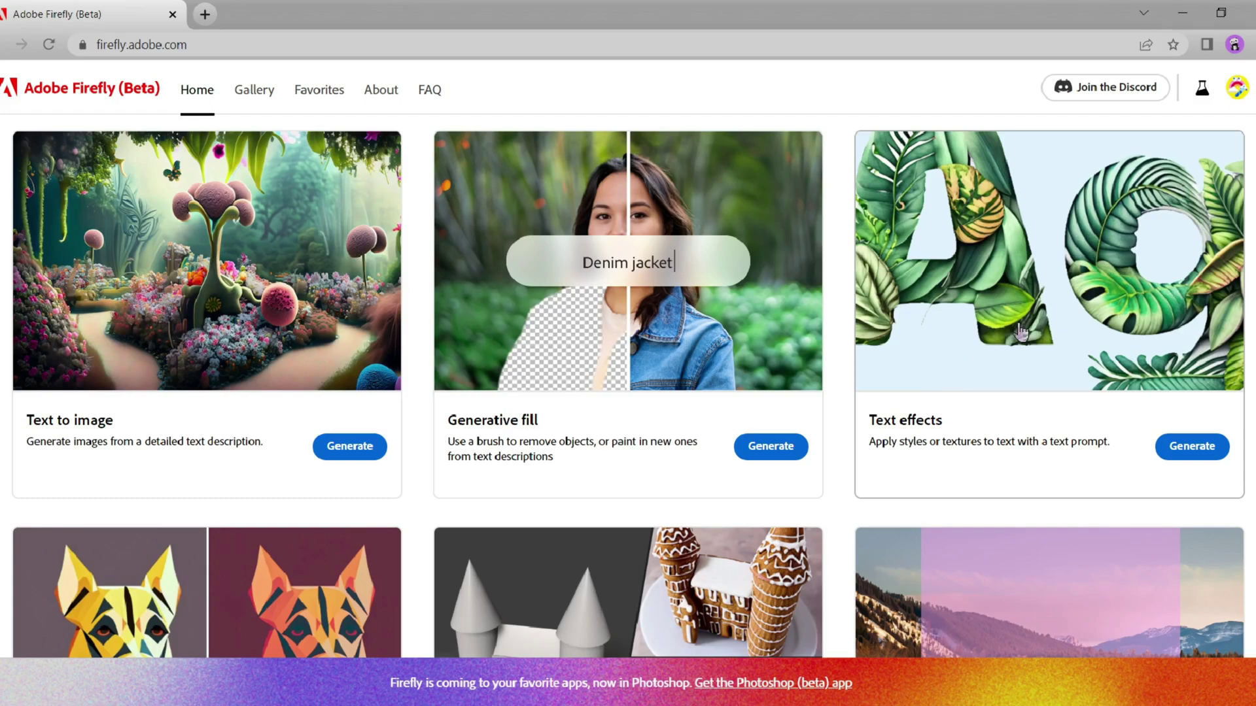
scroll(1040, 295, down, 3)
scroll(1018, 305, down, 2)
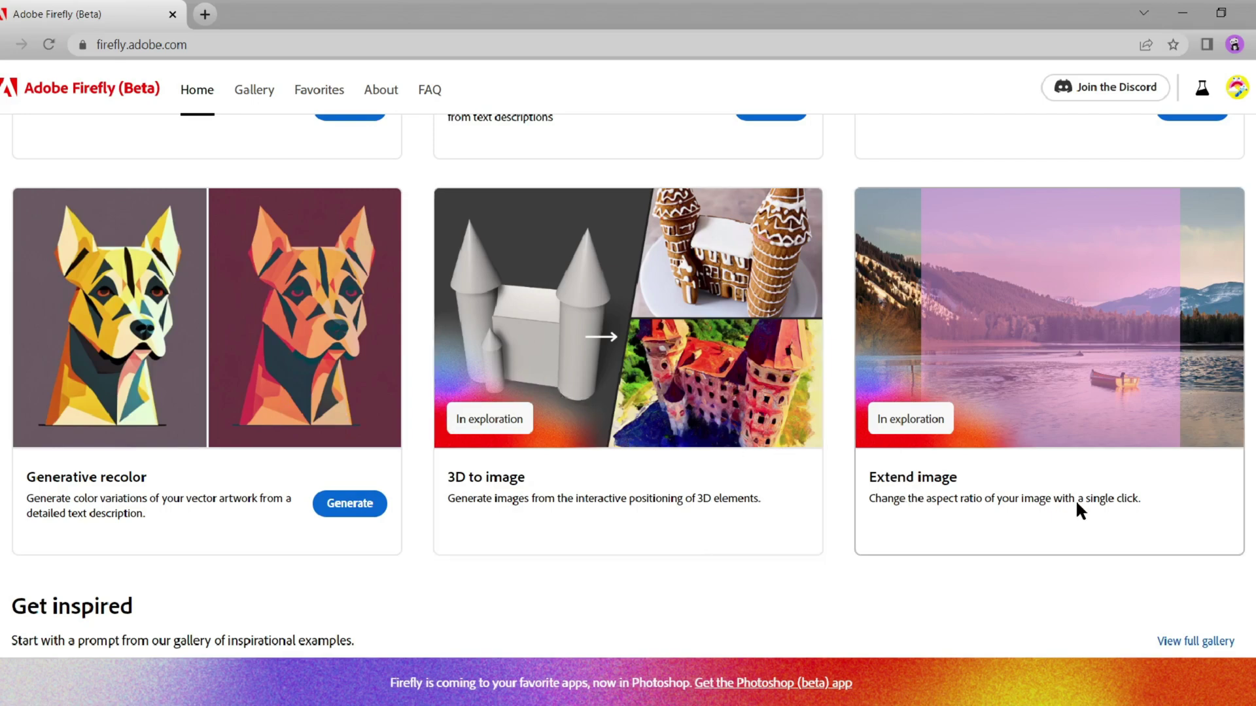
scroll(1075, 499, down, 6)
scroll(588, 392, up, 1)
click(1223, 386)
scroll(878, 414, down, 5)
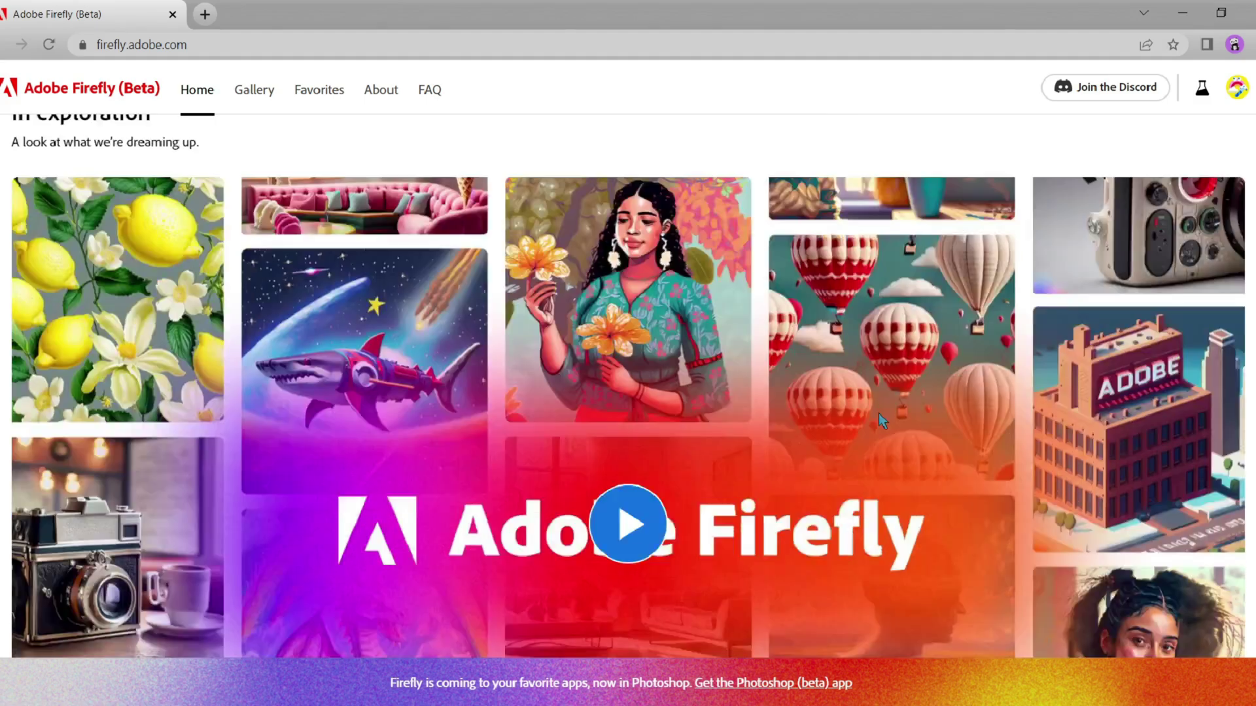
scroll(877, 414, down, 10)
scroll(374, 336, up, 1)
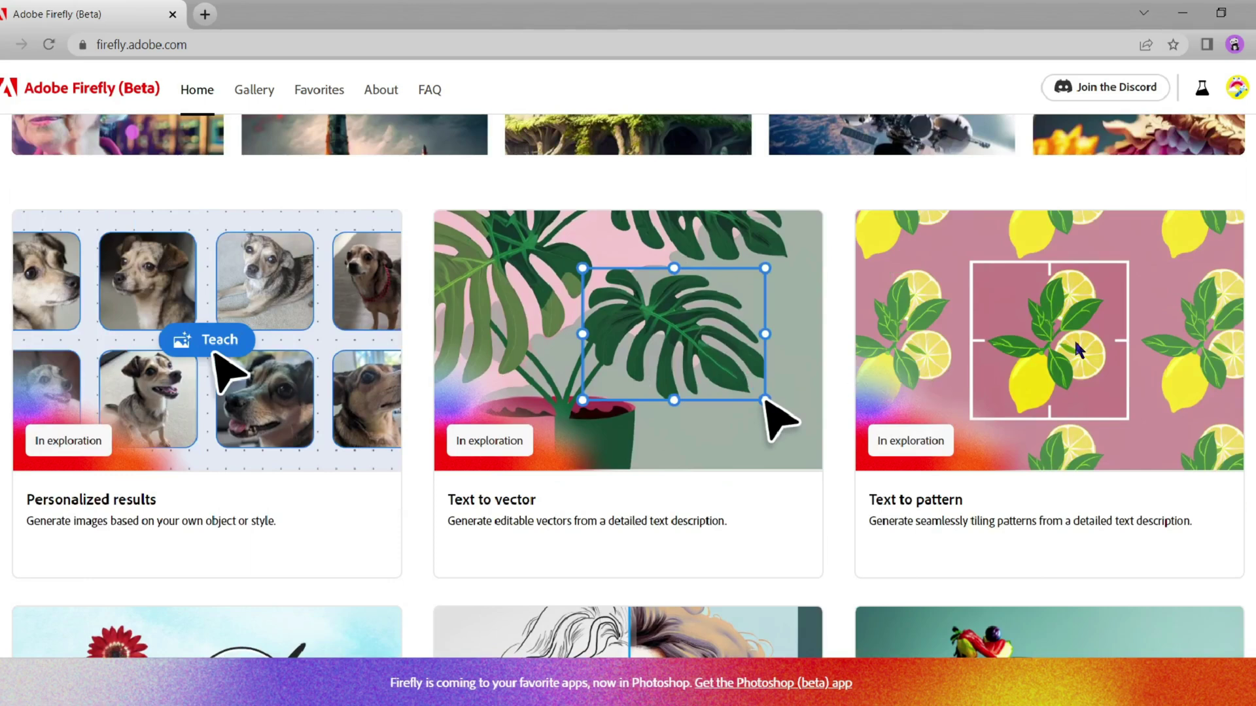
scroll(1076, 347, down, 5)
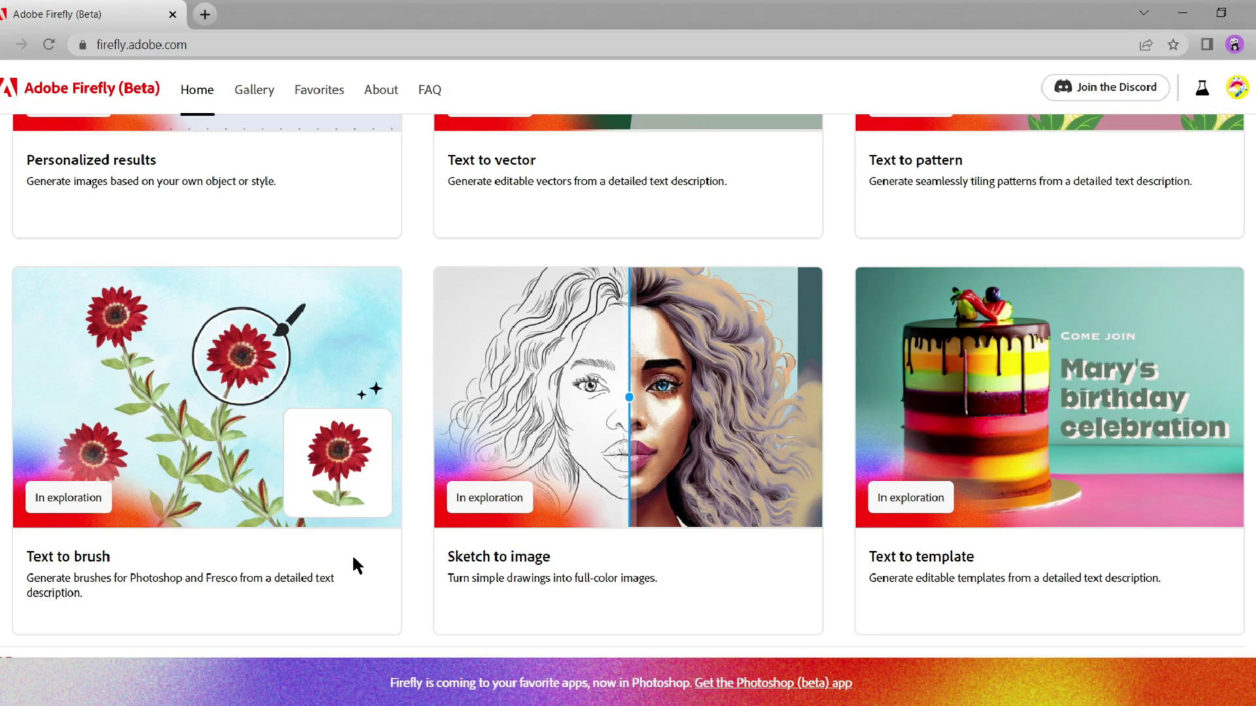
scroll(904, 550, down, 1)
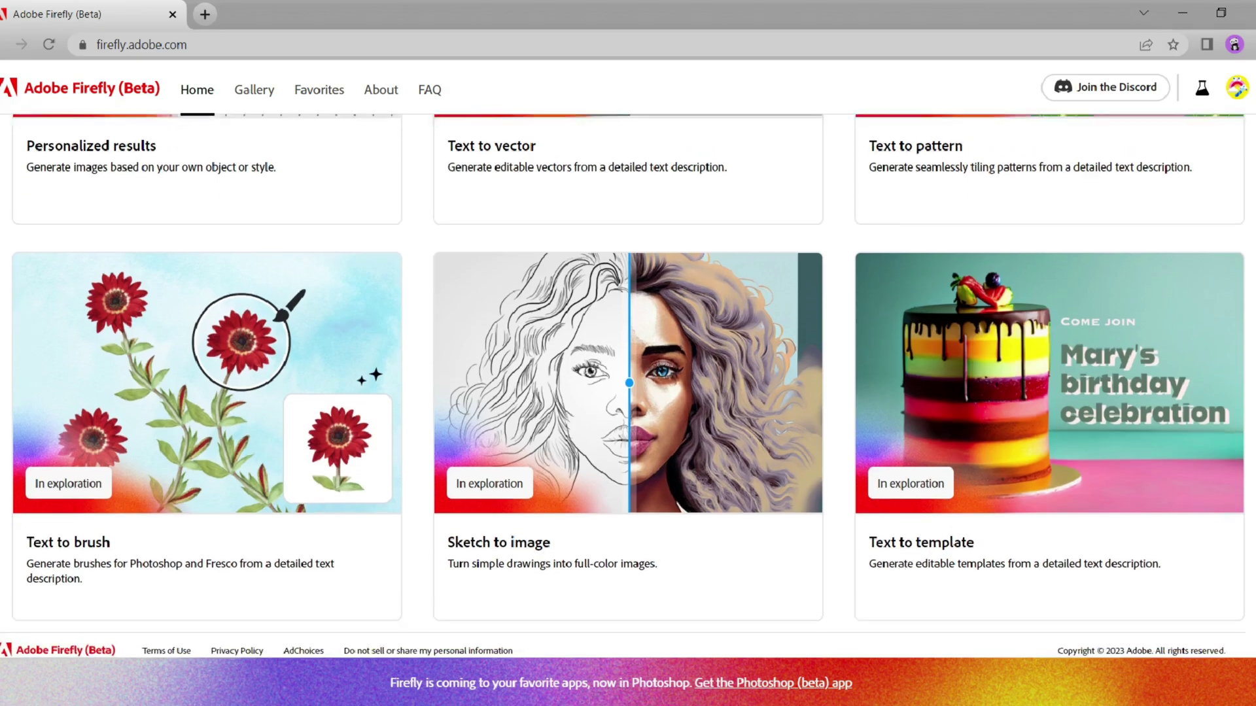
scroll(904, 550, up, 3)
scroll(904, 549, up, 10)
scroll(1104, 224, up, 10)
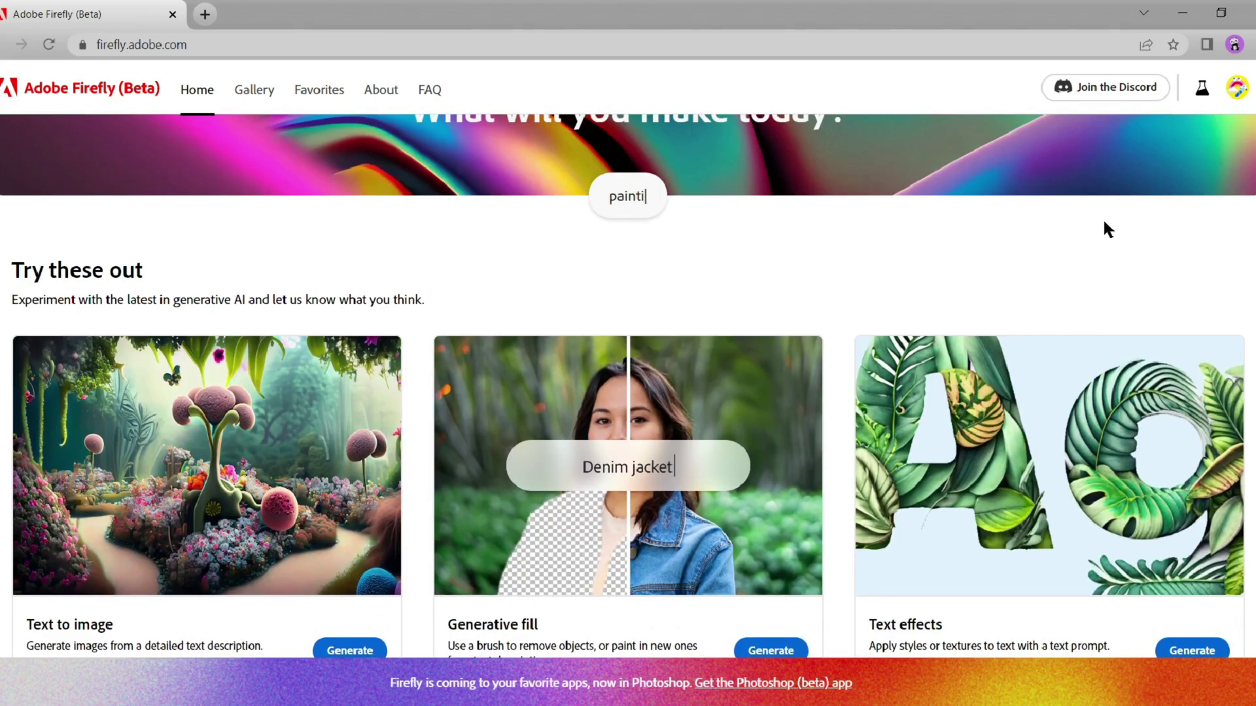
scroll(33, 490, down, 3)
Sign in with Google and generate images from 'A beautiful unicorn playing at jungle'.
click(330, 483)
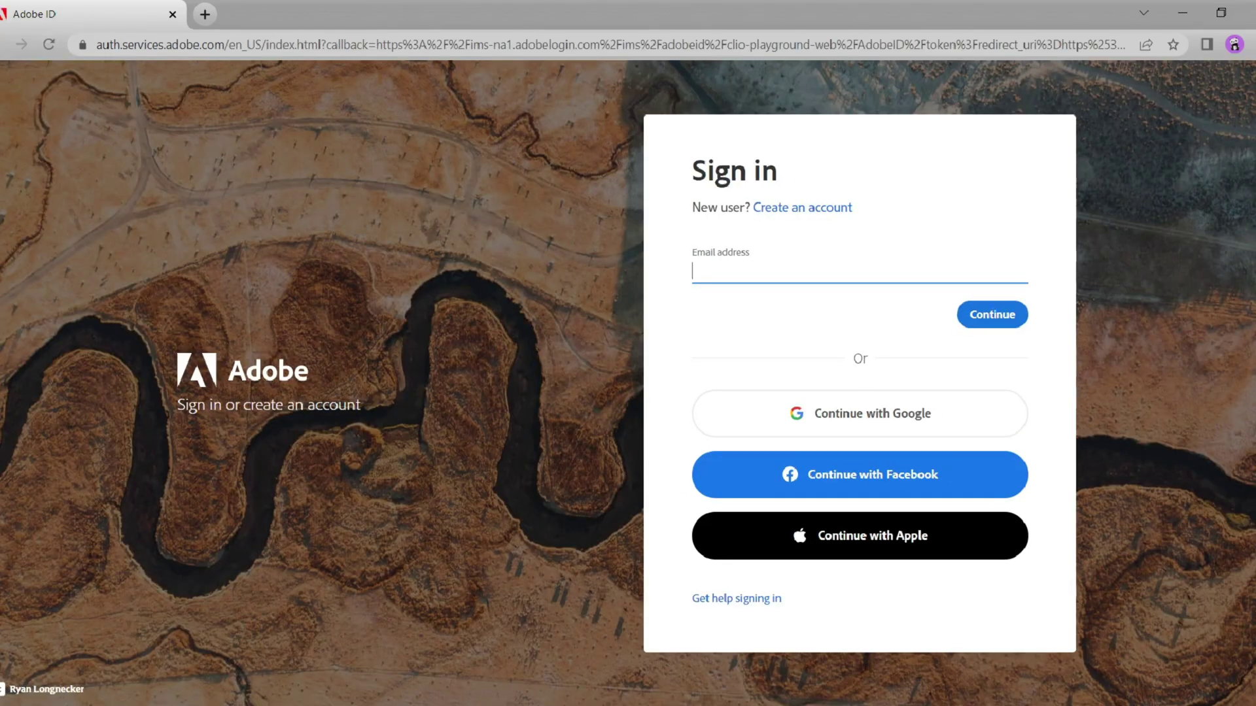
click(867, 436)
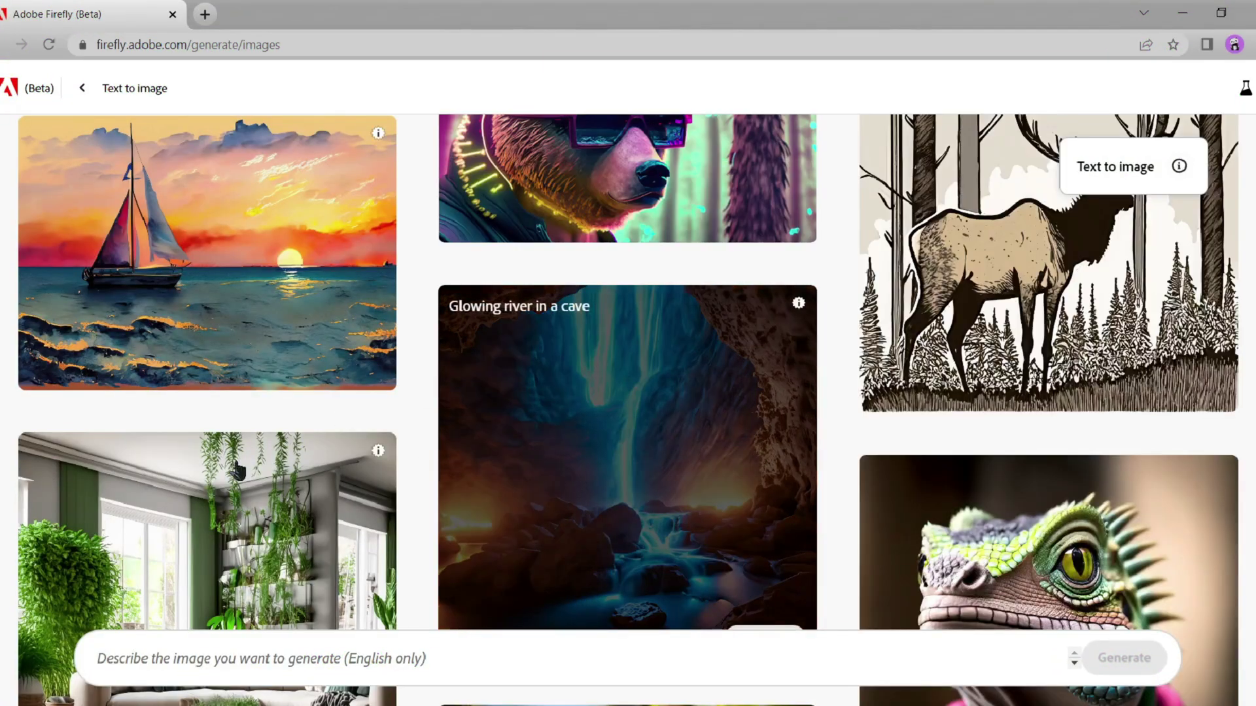
text(A beauti)
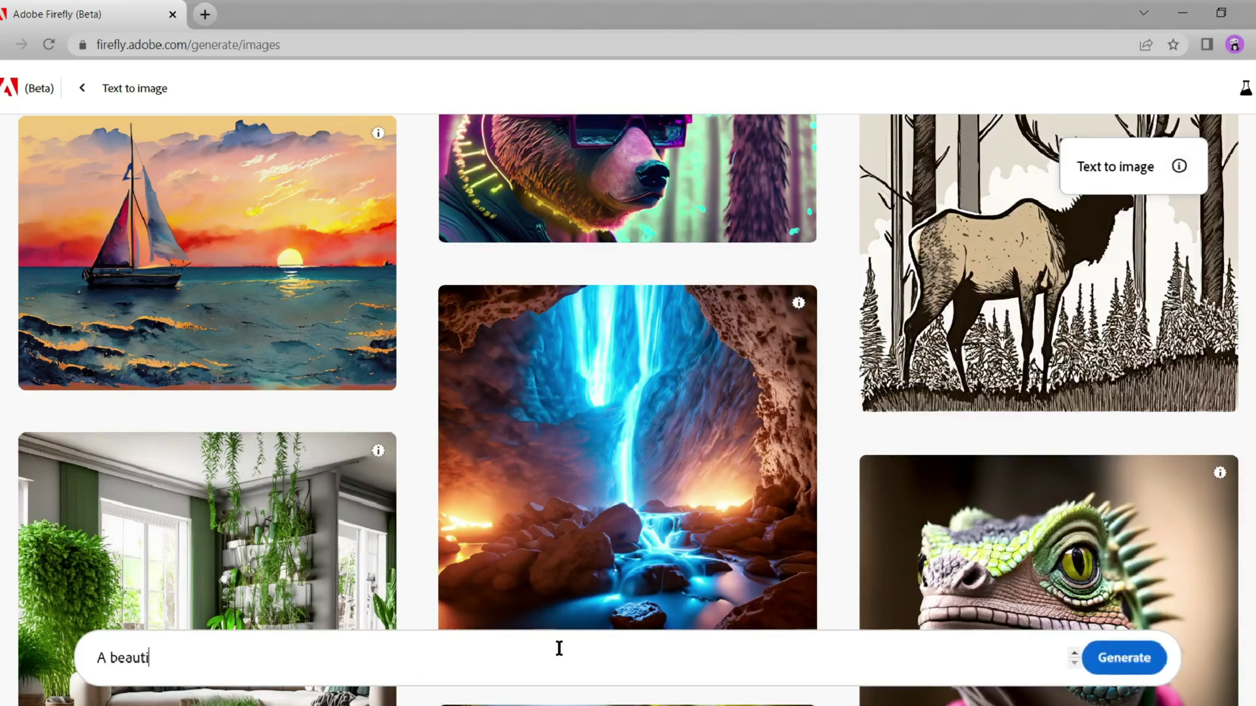
text(e)
key(Return)
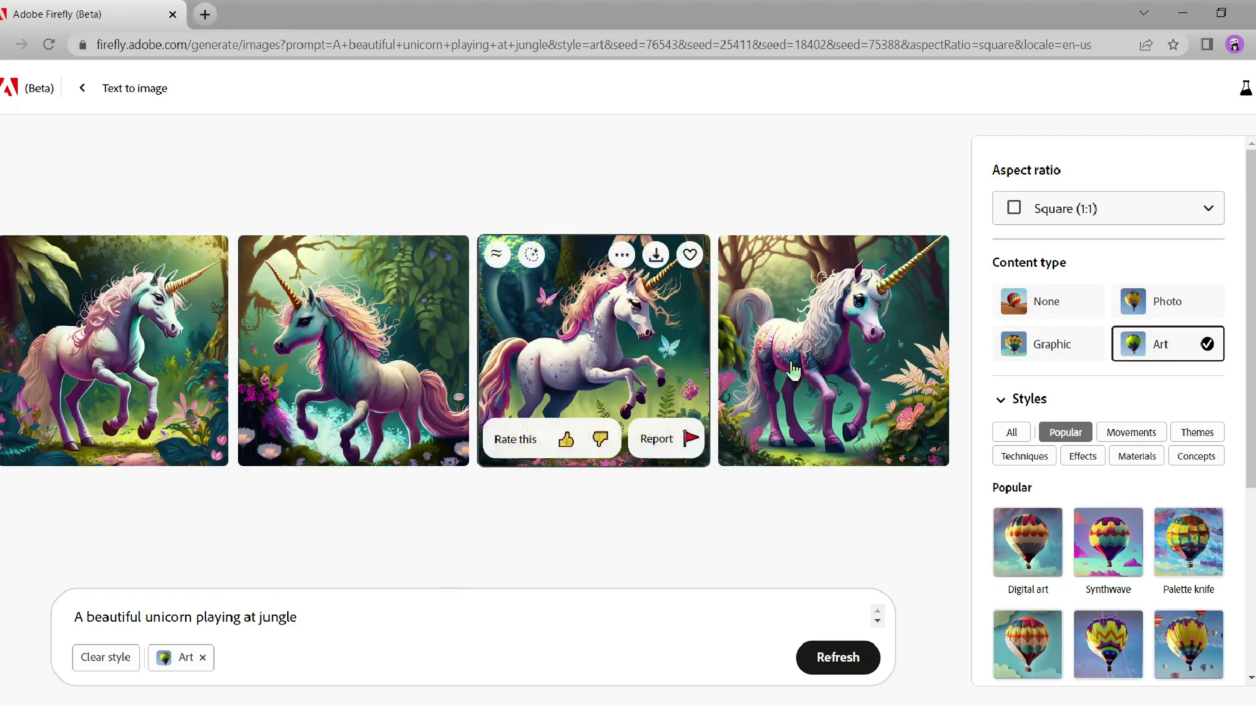
Regenerate the unicorn images widescreen with Photo, Oil painting and Wide angle styles.
click(1131, 208)
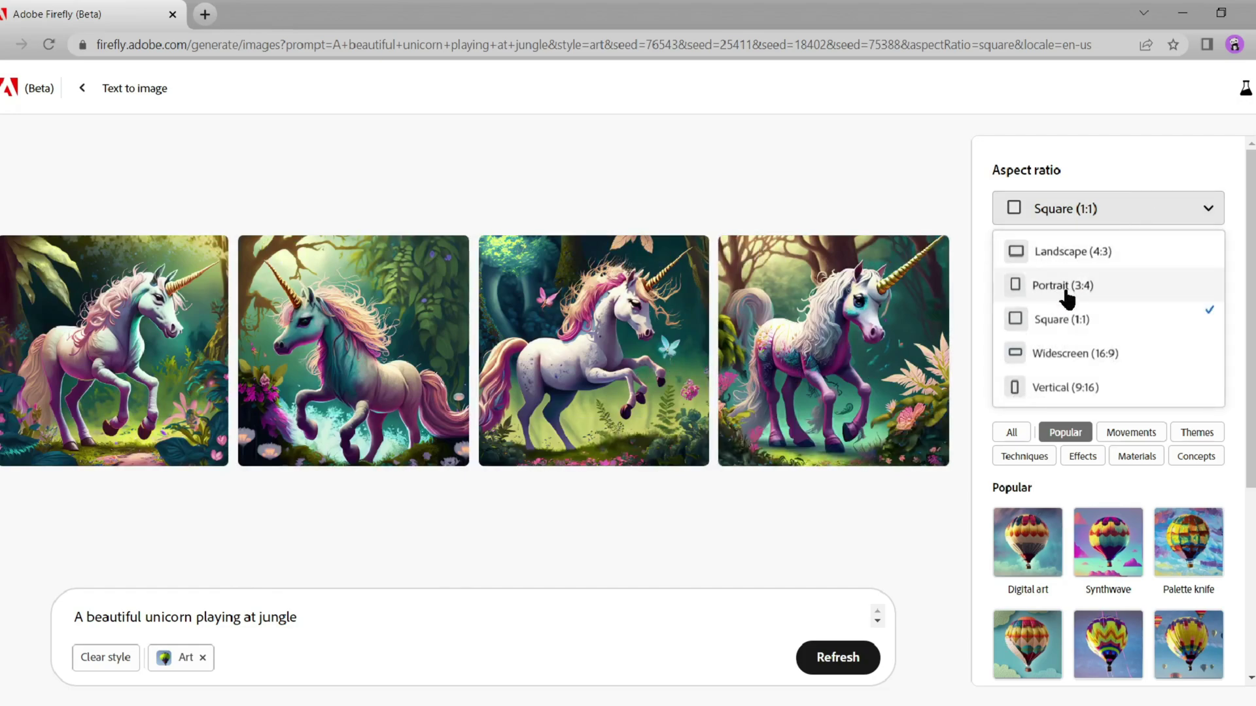
click(1067, 360)
scroll(1198, 528, down, 2)
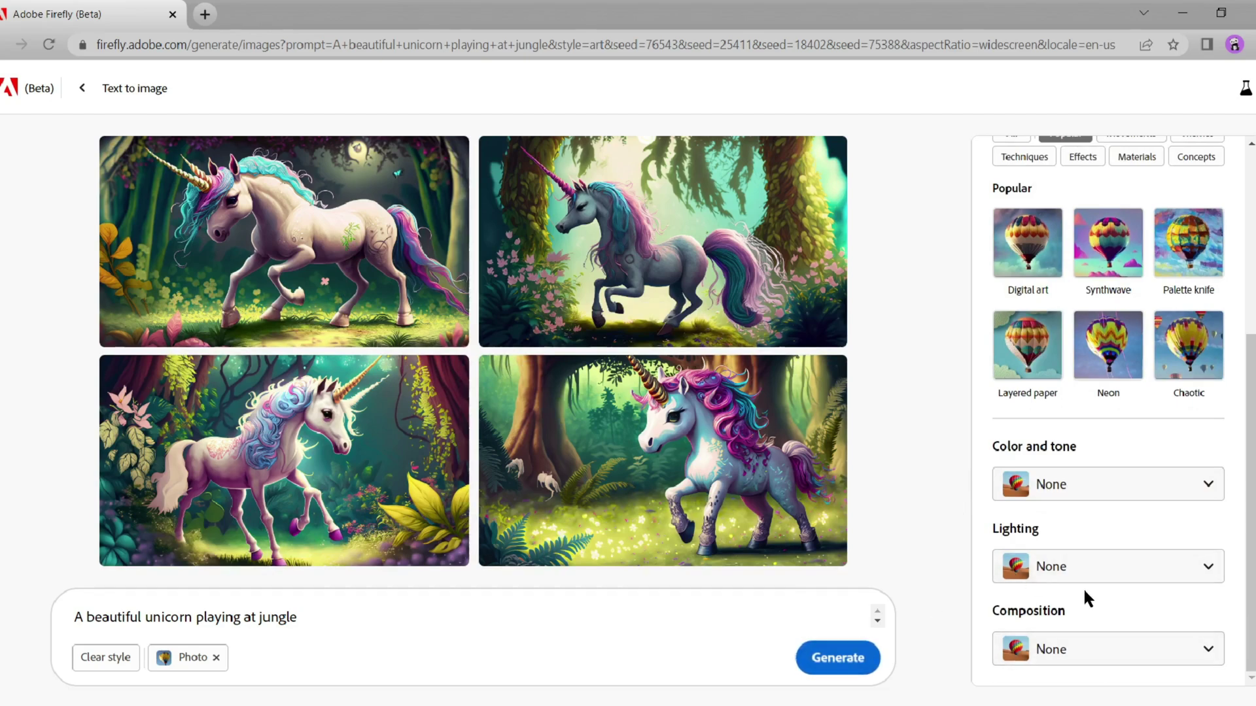
scroll(1086, 601, up, 3)
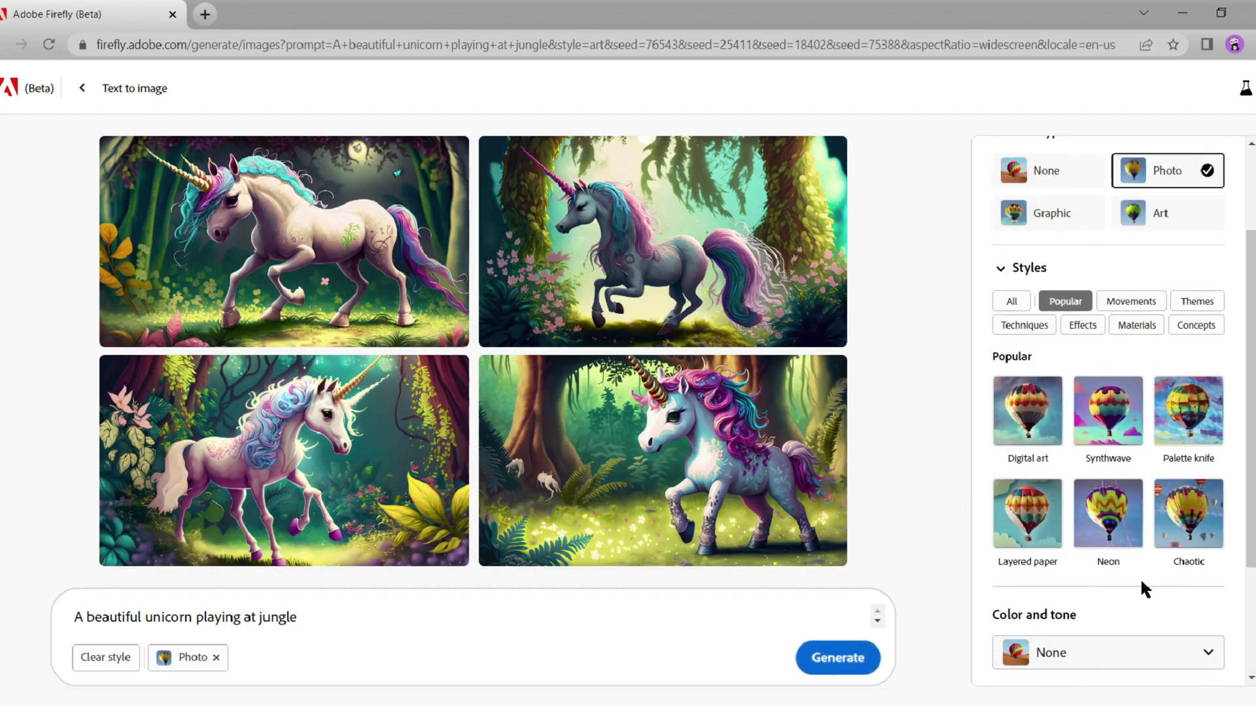
scroll(1080, 563, down, 1)
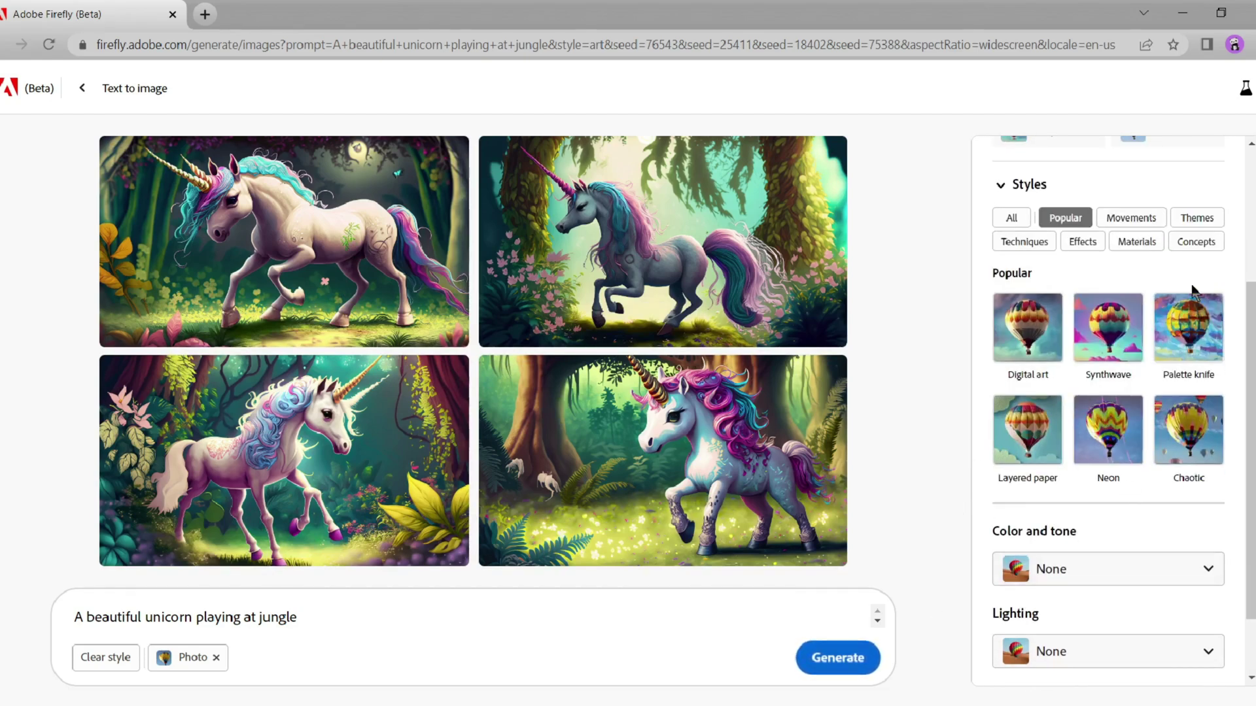
click(1196, 218)
scroll(1020, 467, down, 4)
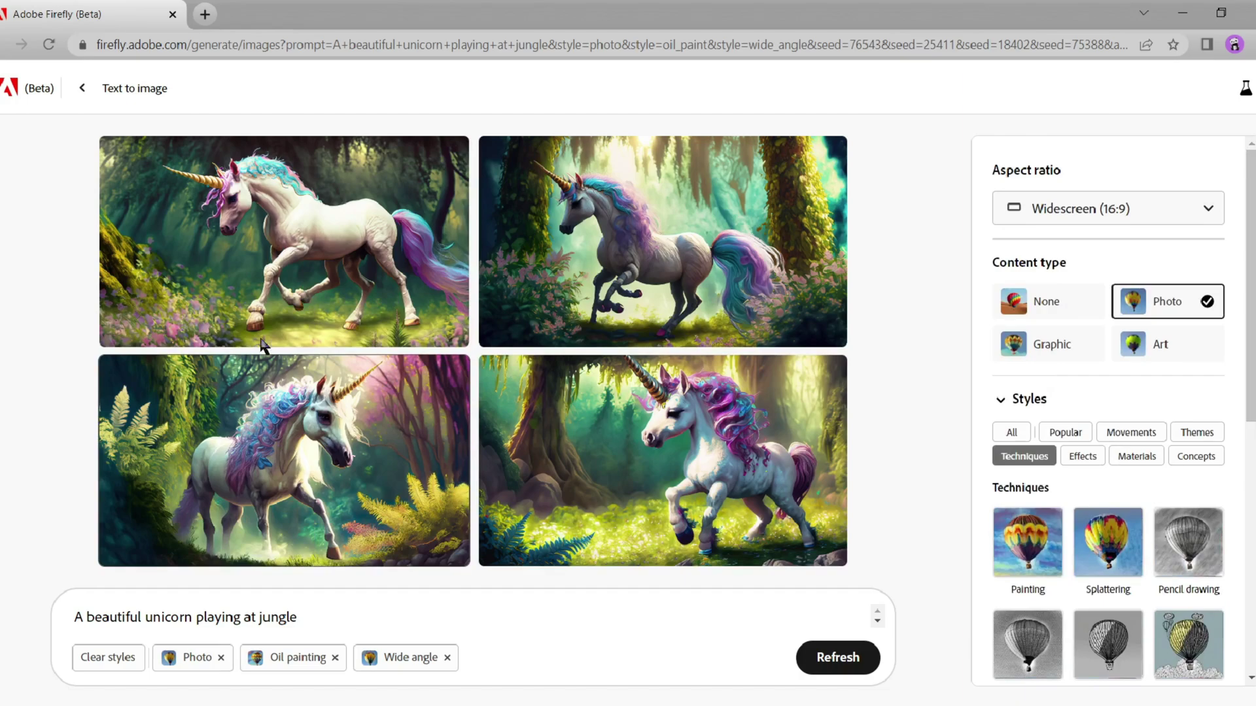
Download the top-right unicorn image.
click(653, 275)
click(987, 104)
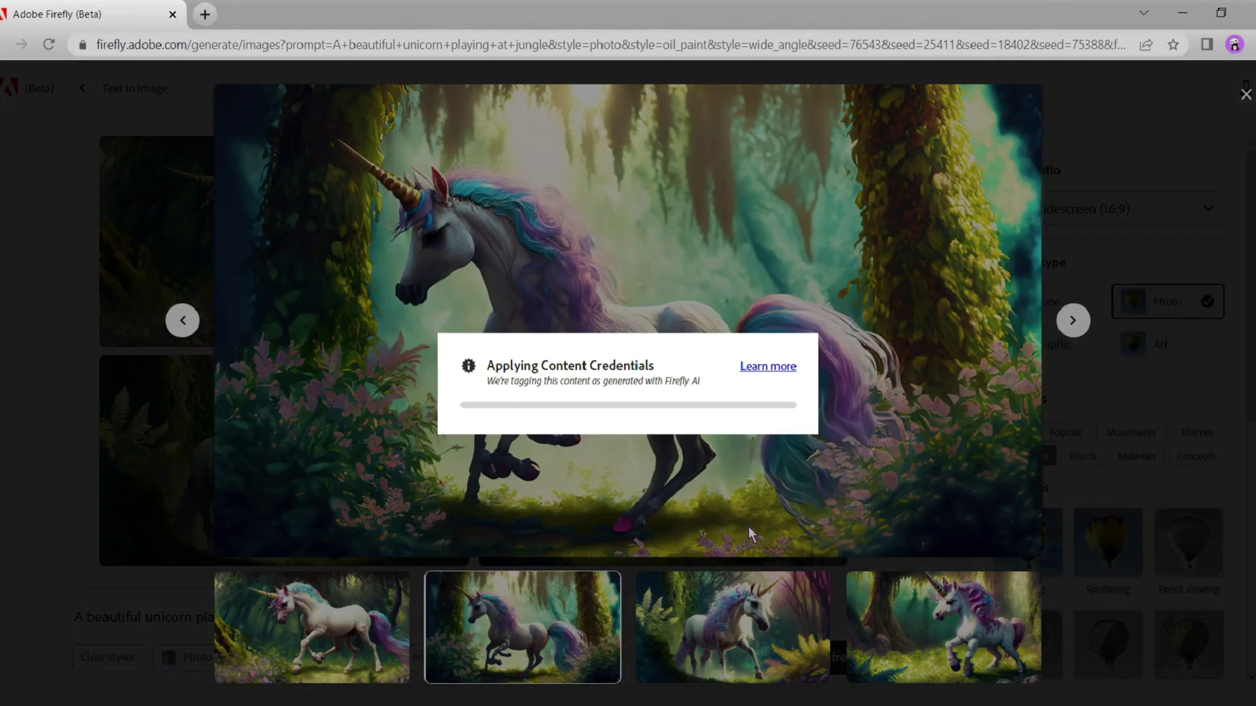
key(Escape)
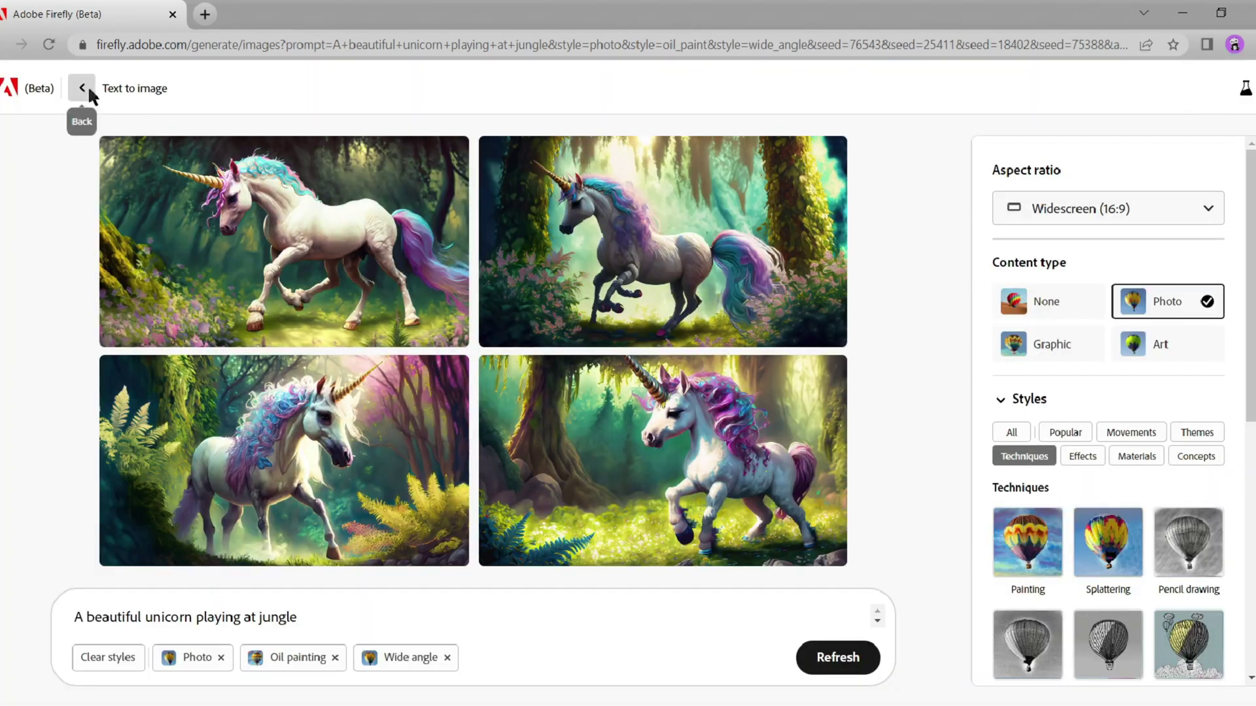
Go back to the Firefly home page and upload the portrait photo to Generative fill.
click(83, 88)
scroll(614, 341, up, 10)
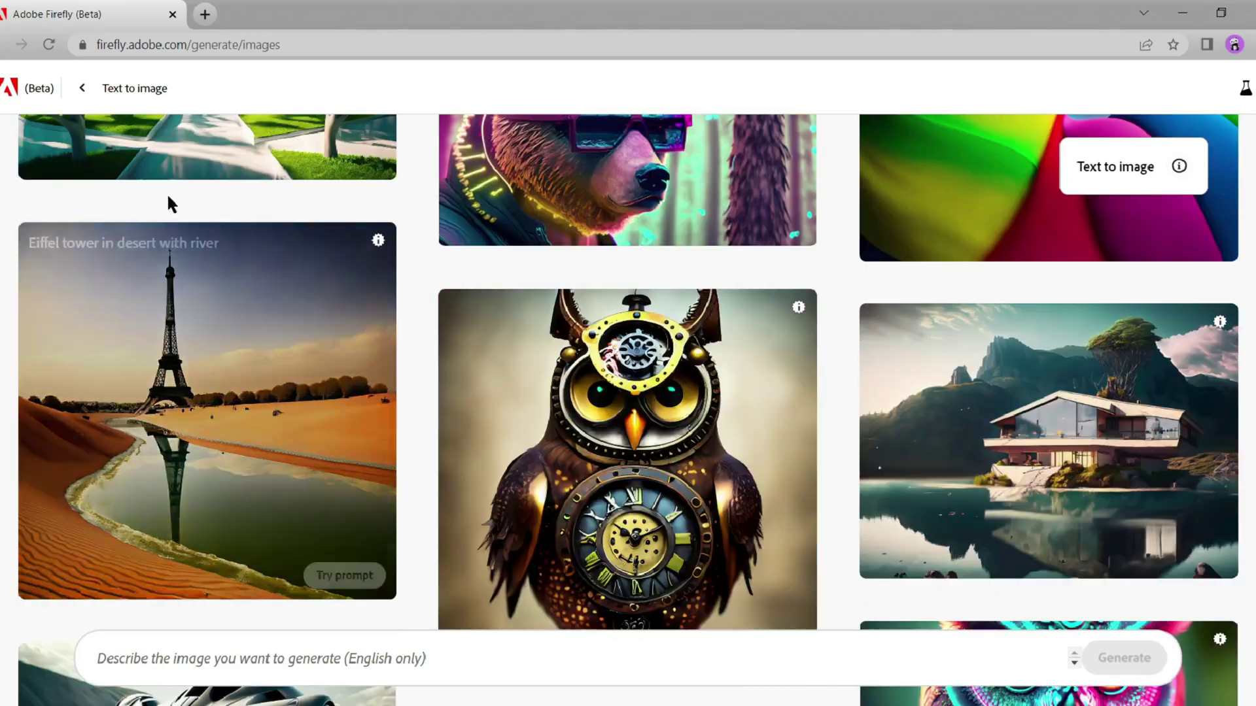
click(82, 91)
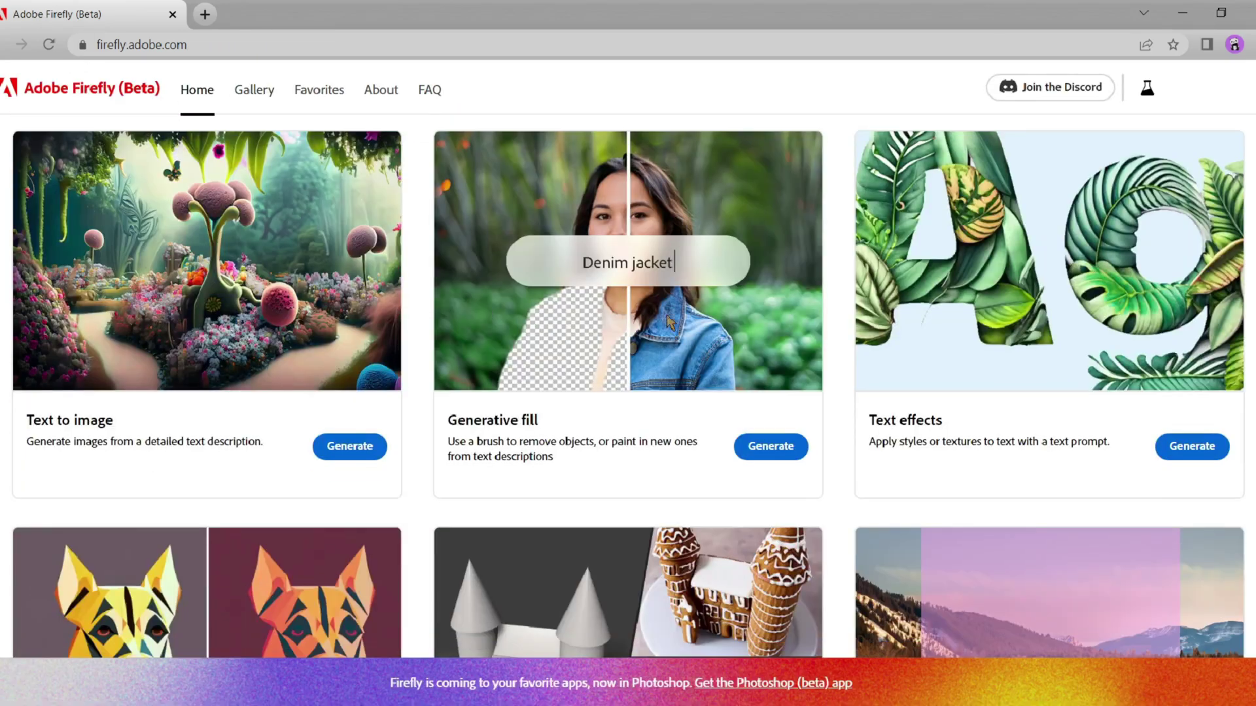
scroll(483, 409, up, 2)
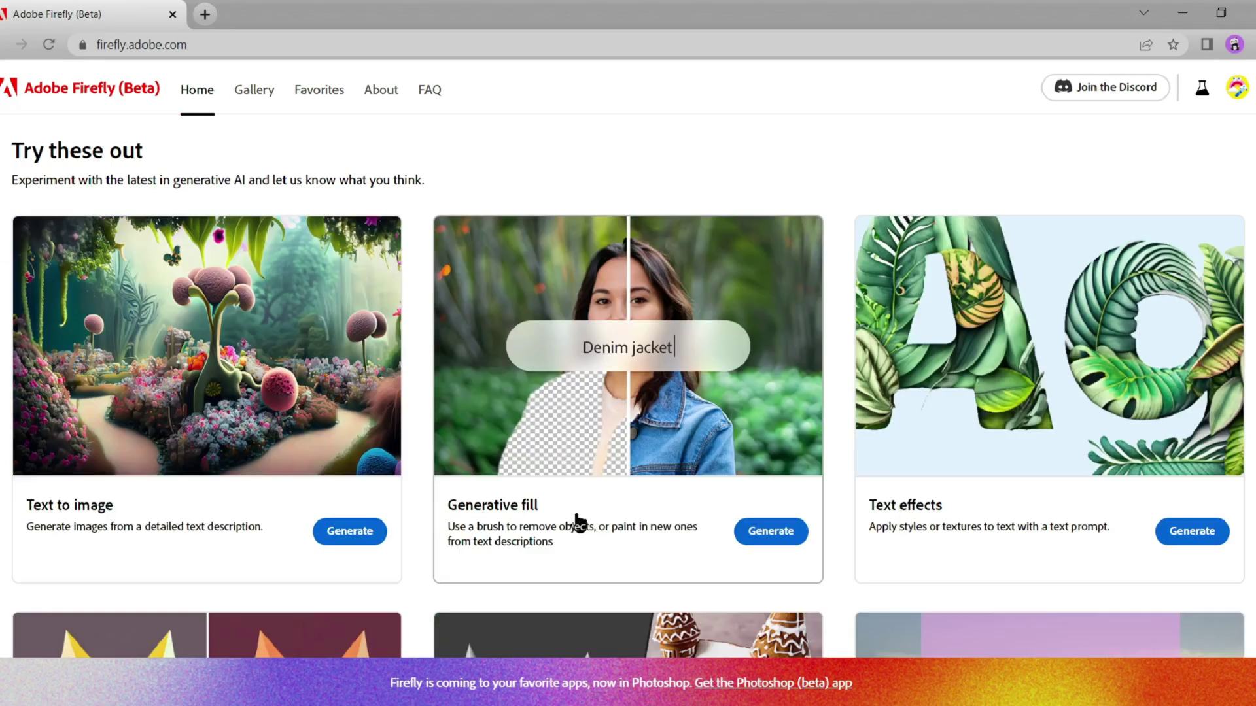
click(778, 531)
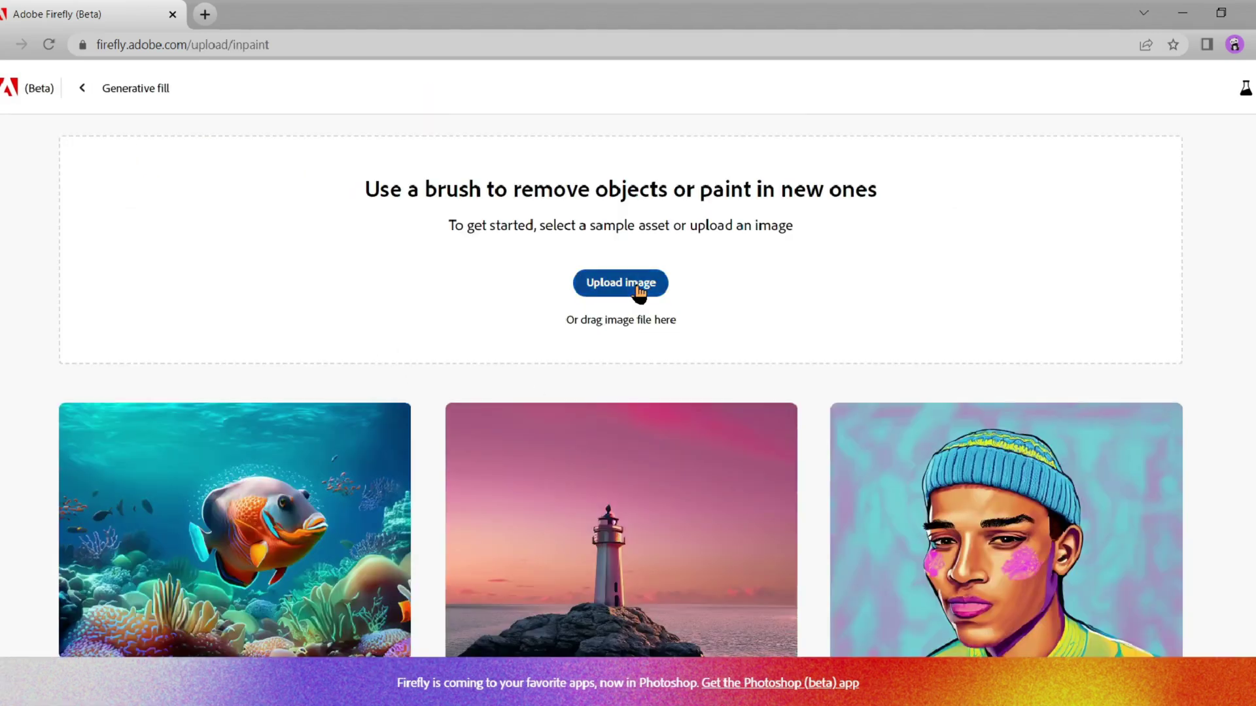
click(600, 289)
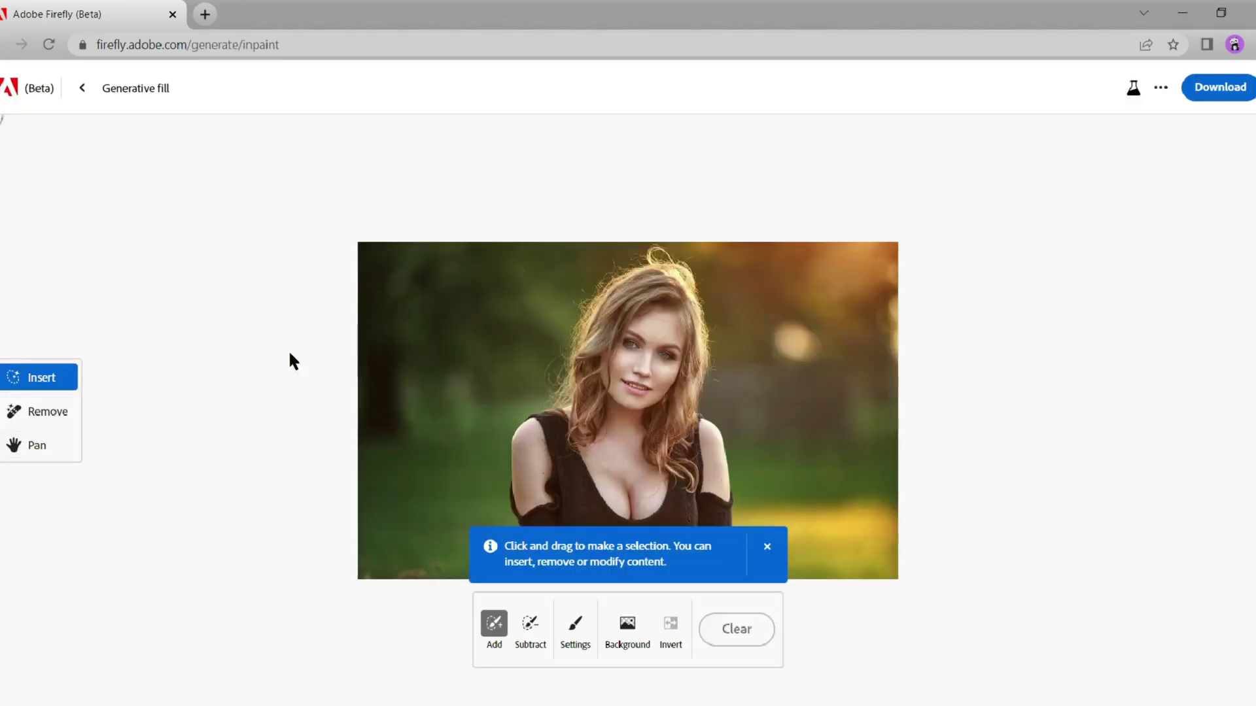
Remove the portrait's background and generate a garden background from a prompt.
click(766, 546)
click(627, 633)
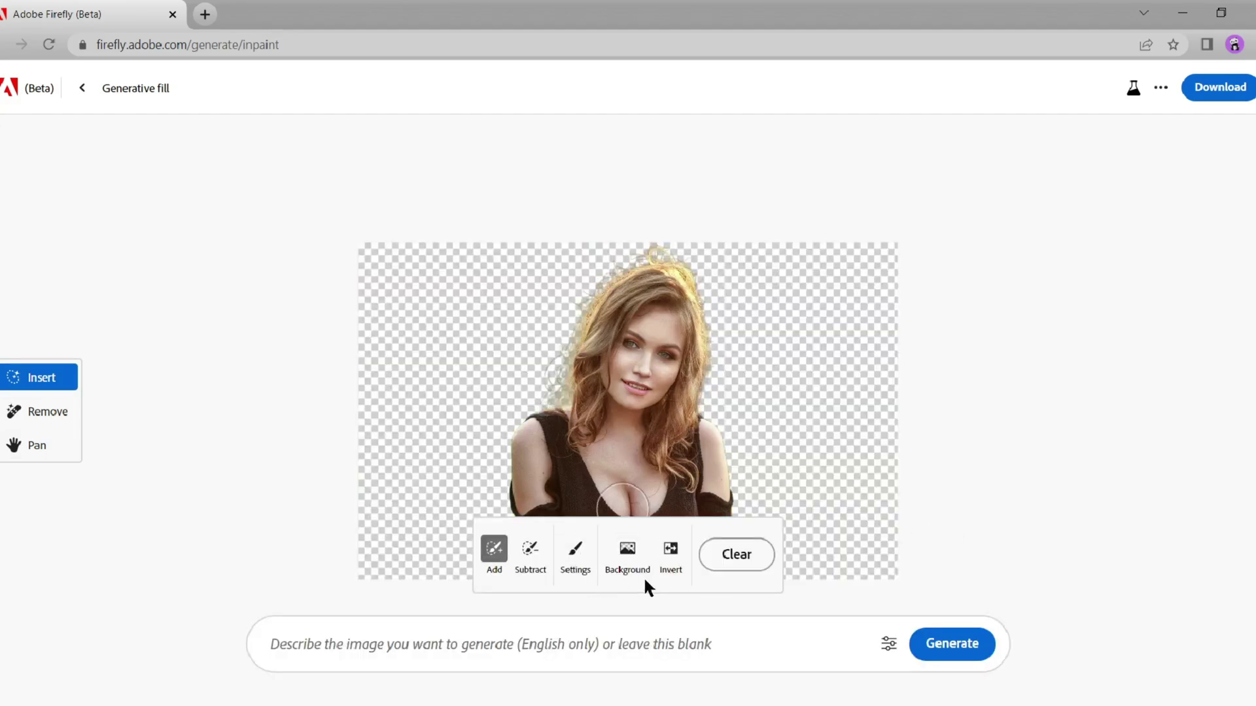
click(726, 650)
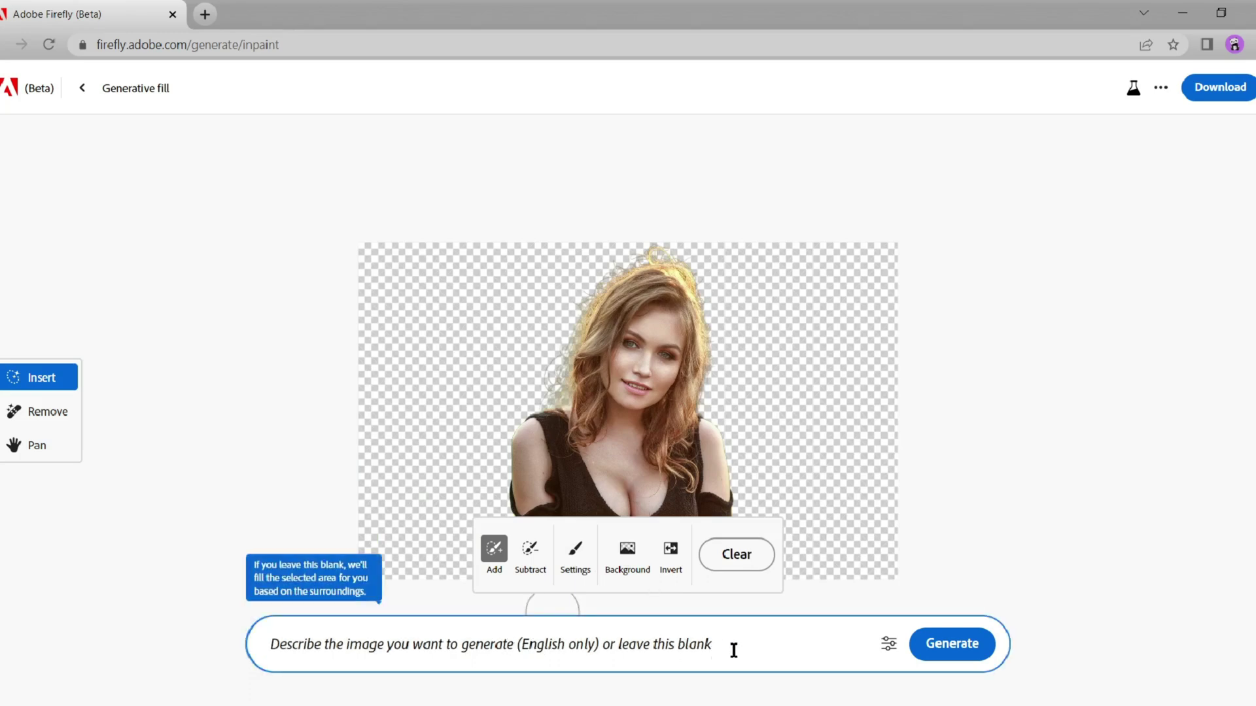
text(A beautiful garden with butterfly and rose)
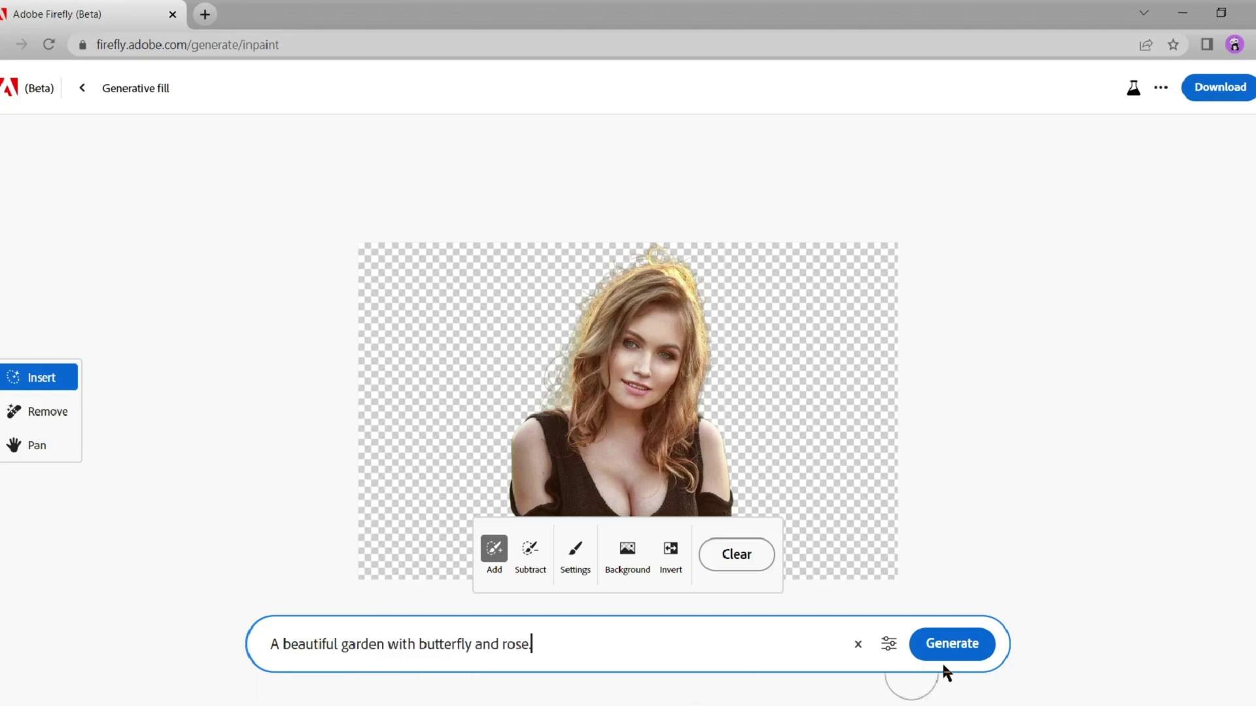
click(945, 658)
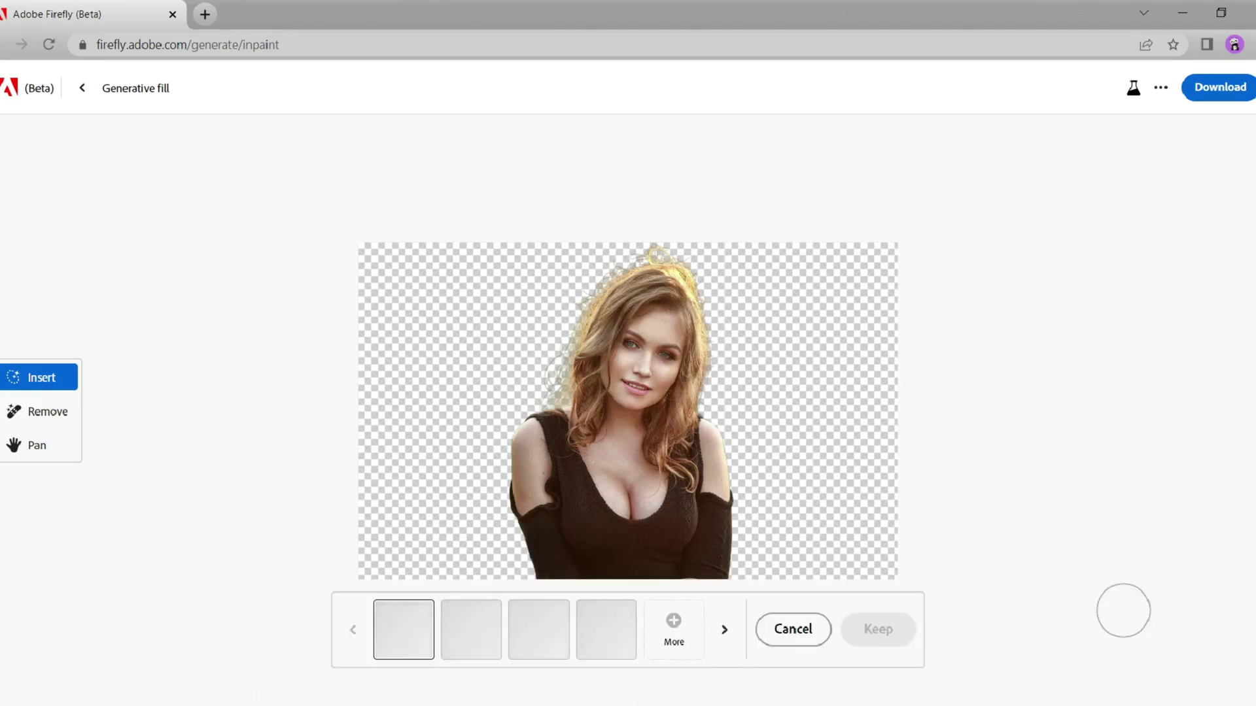
Compare the background variations and keep the fourth, with the large pale rose.
click(471, 641)
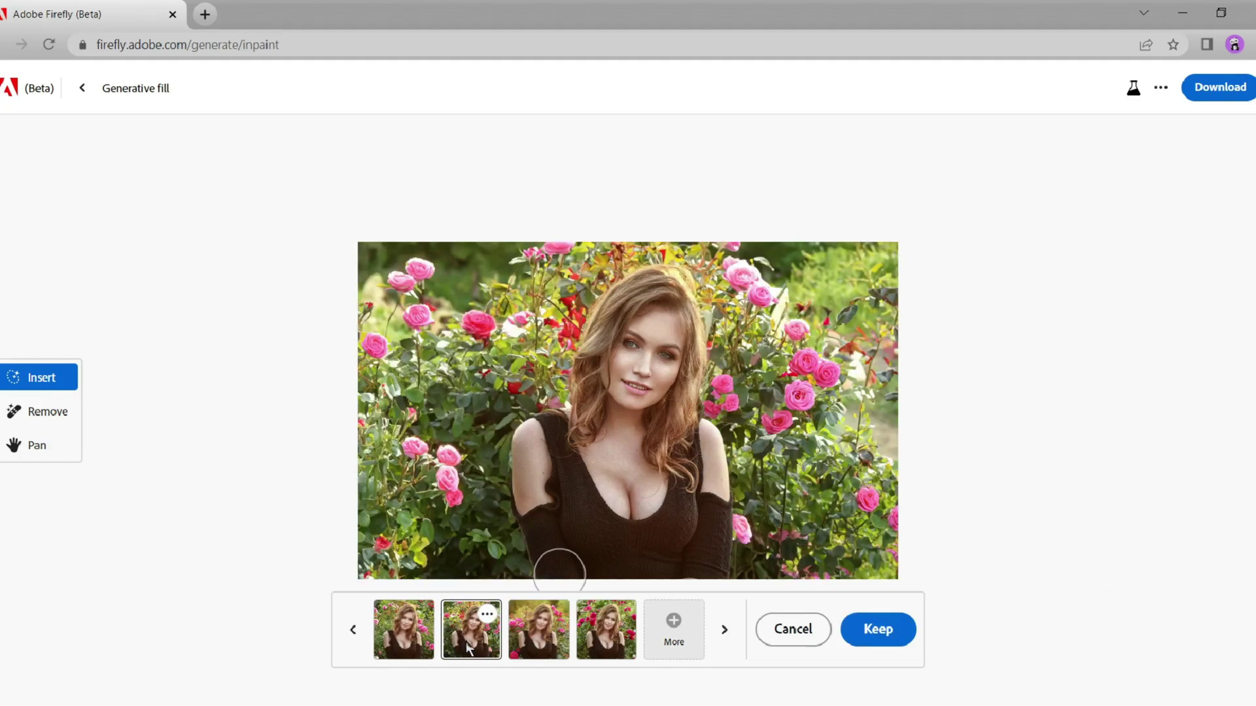
click(538, 640)
click(620, 640)
click(411, 654)
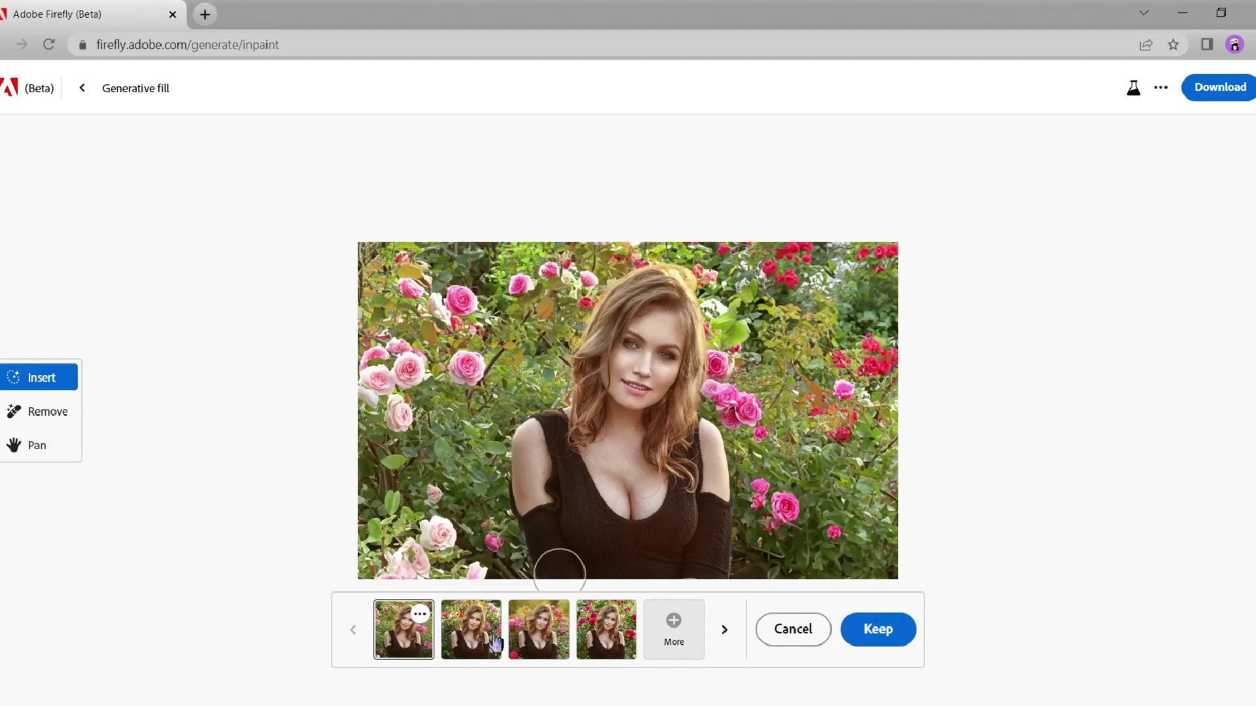
click(471, 644)
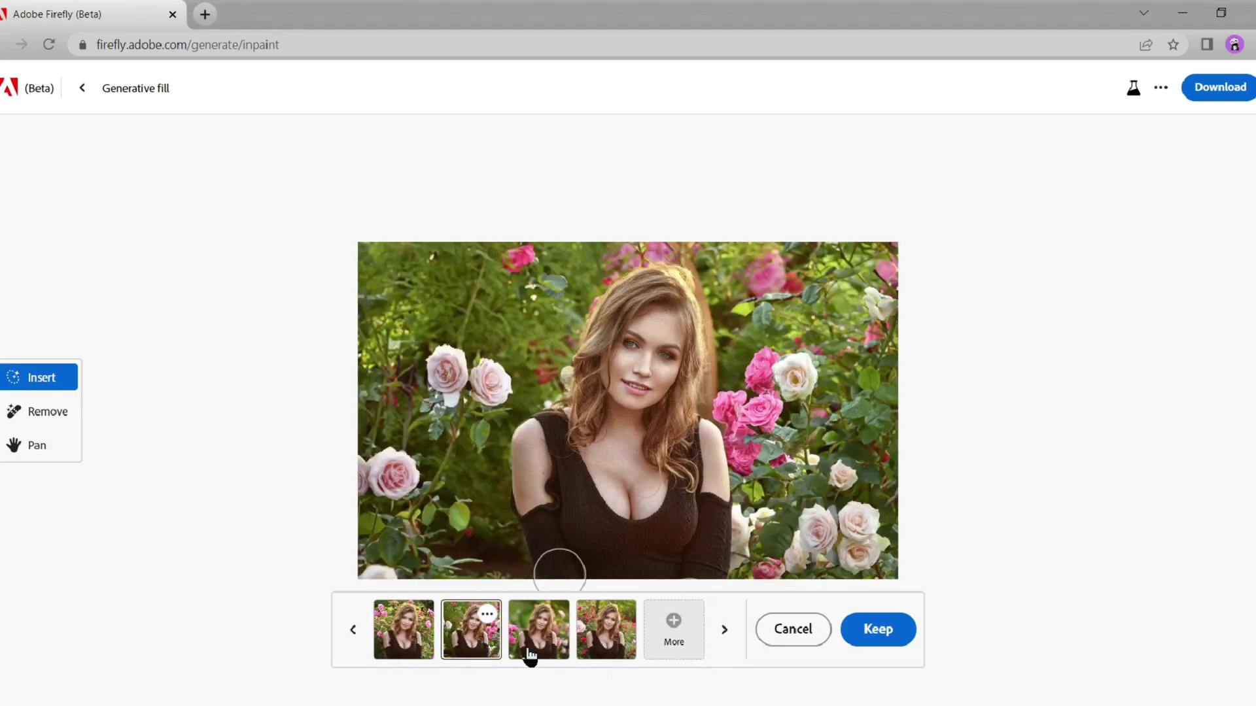
click(530, 654)
click(620, 631)
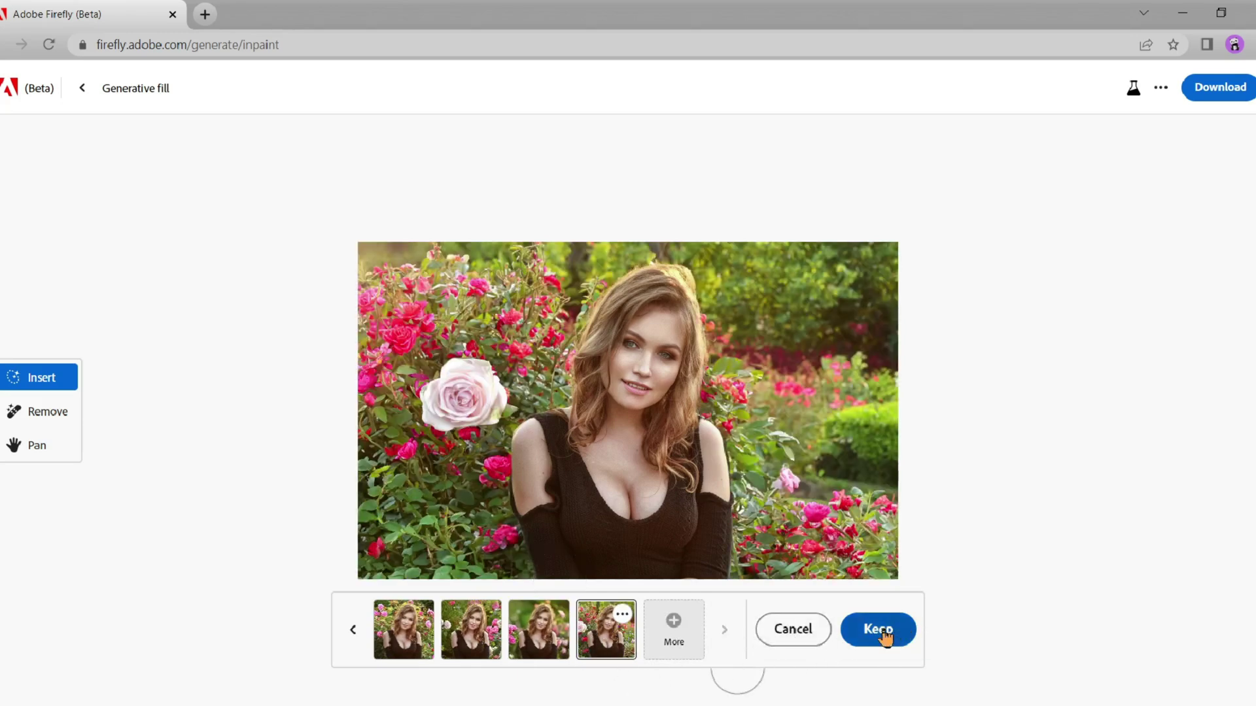
click(797, 631)
text(A)
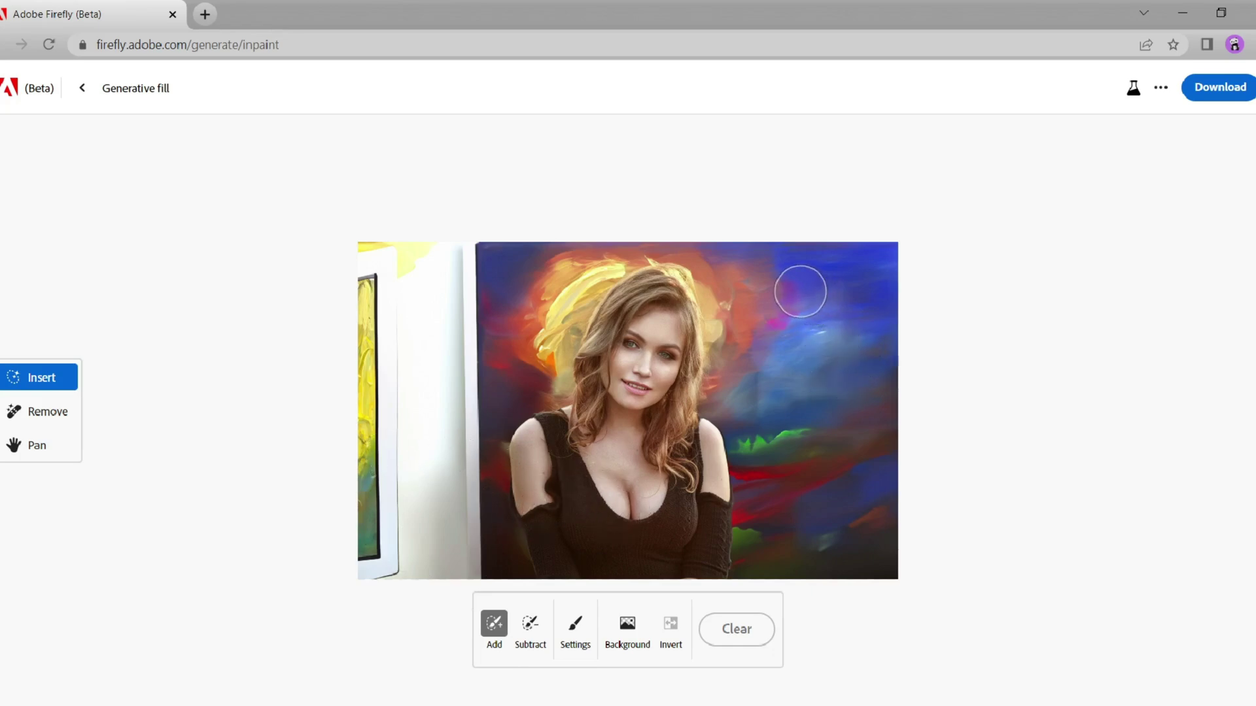
Mask the upper right of the painted background and generate new content there.
drag(800, 291, 844, 379)
click(610, 650)
text(Monalisa oil painting)
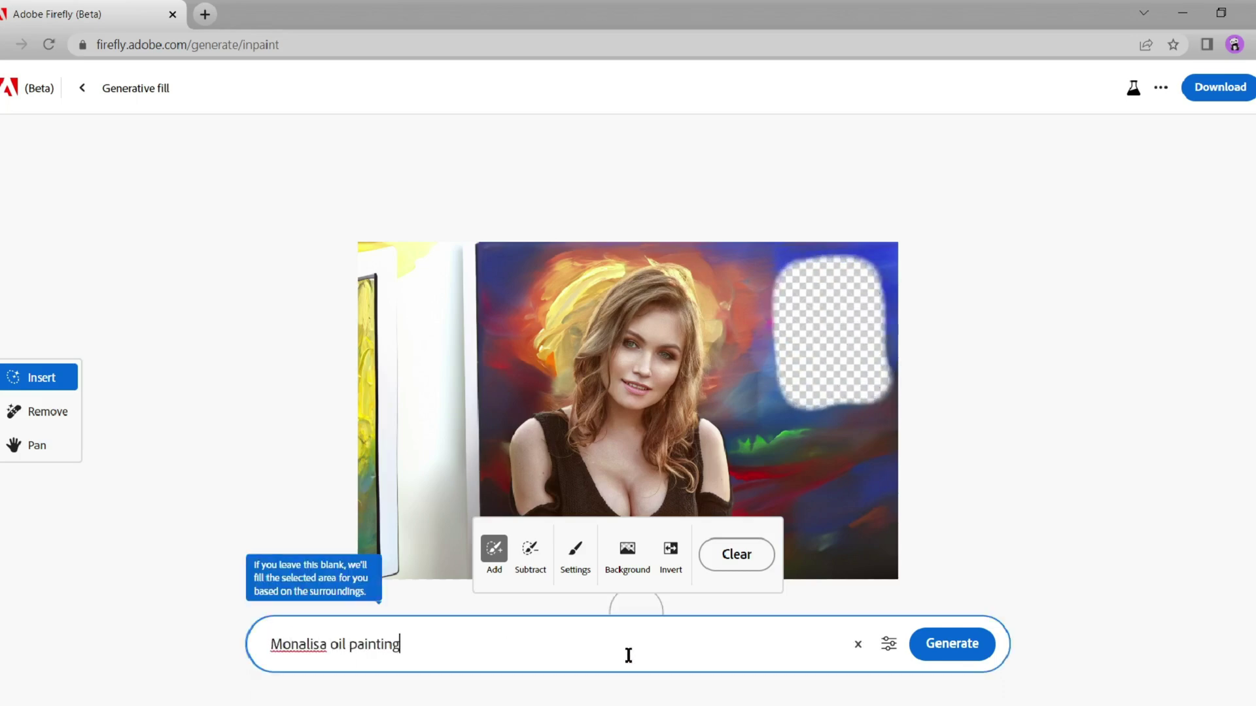
key(Return)
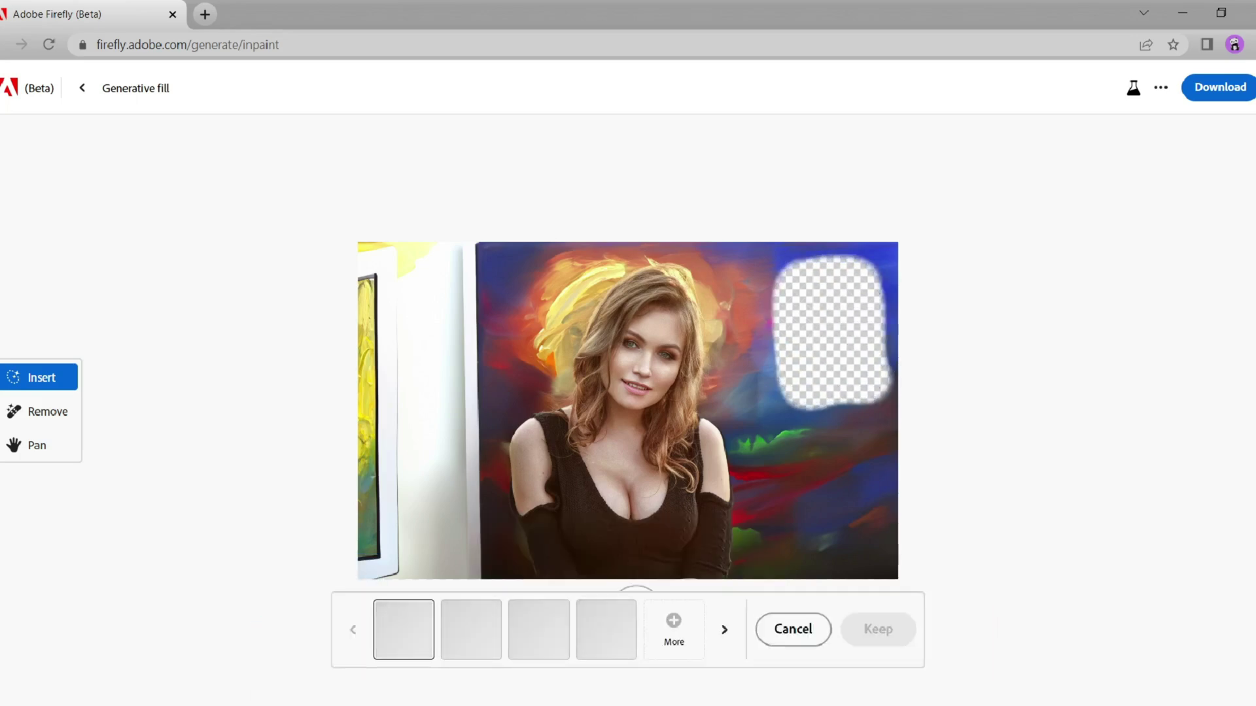
Keep the generated flower and set up the Add brush size and hardness.
click(878, 629)
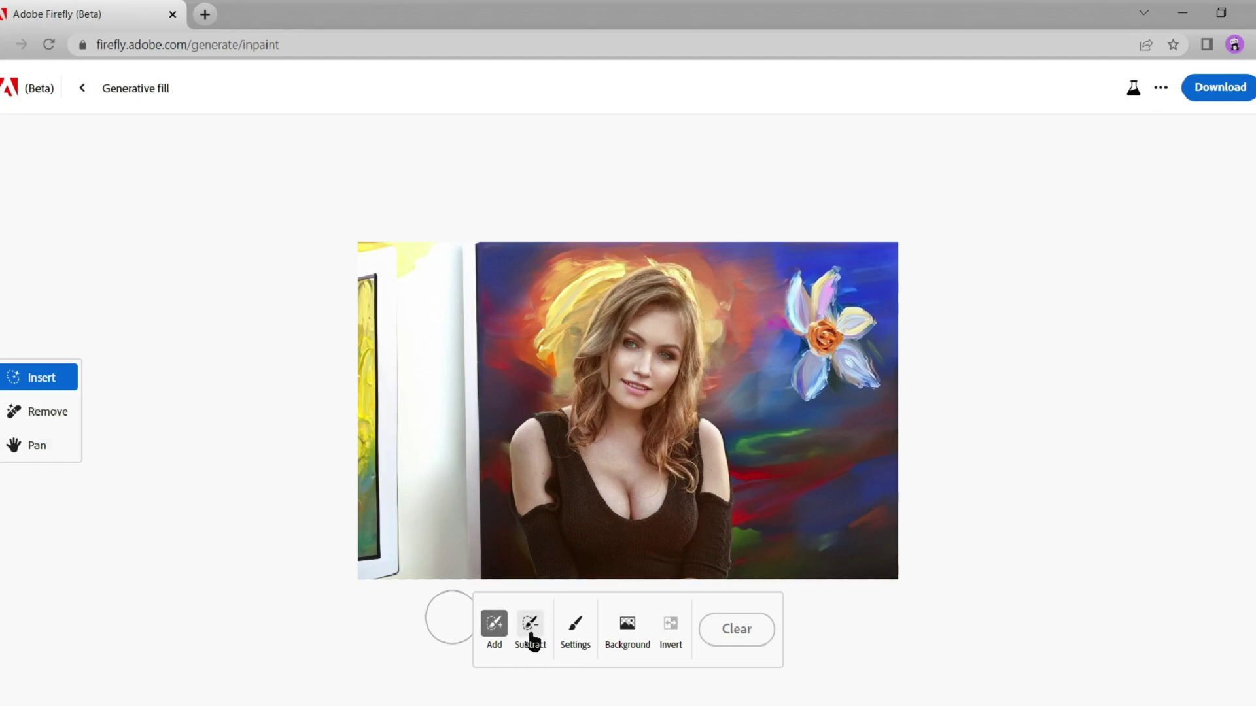
click(531, 628)
click(494, 627)
click(576, 627)
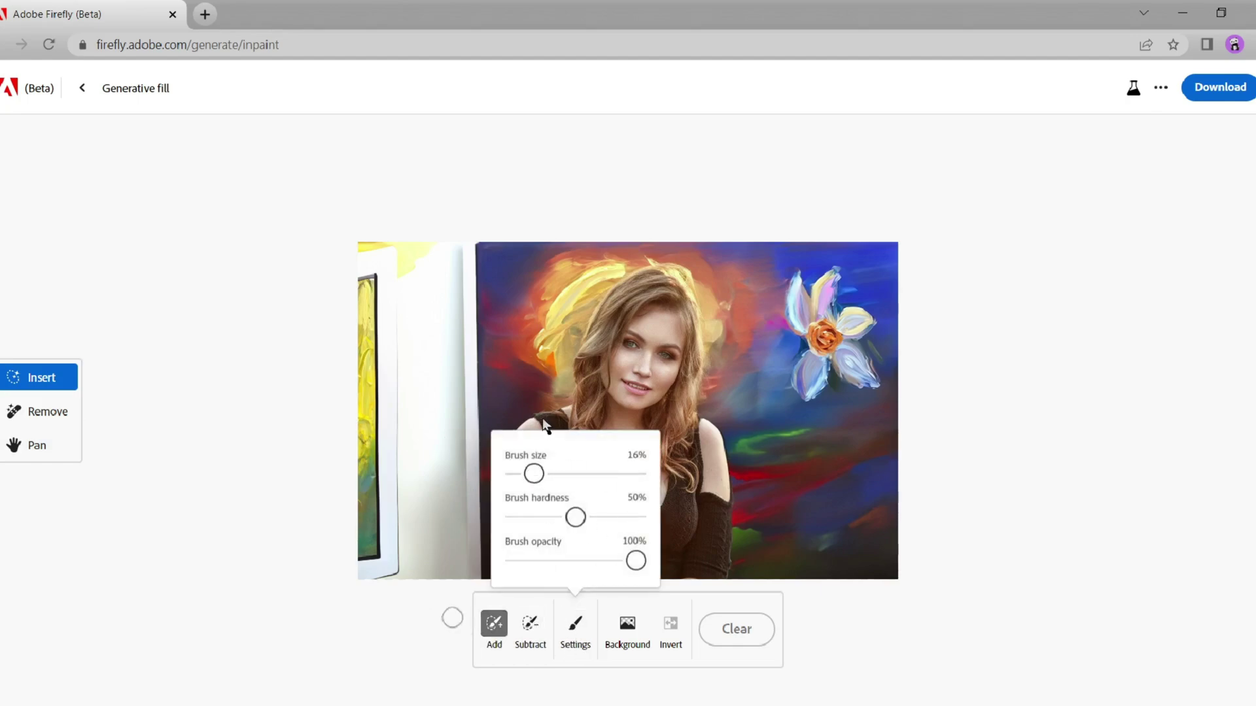
Mask the woman's black top and generate 'White T-Shirt' in its place.
drag(549, 415, 613, 523)
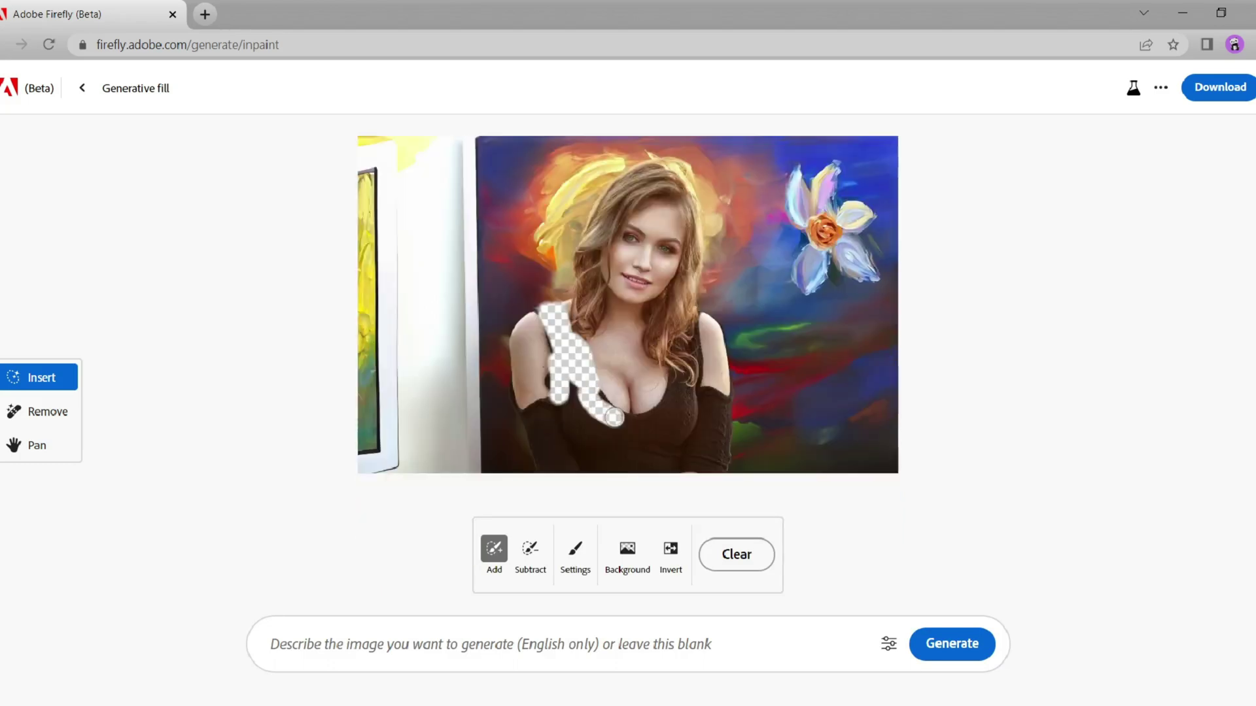
mouse_move(614, 417)
mouse_down()
mouse_move(690, 327)
mouse_move(602, 416)
mouse_move(537, 399)
mouse_move(542, 464)
mouse_move(683, 451)
mouse_move(710, 429)
mouse_up()
drag(527, 418, 518, 425)
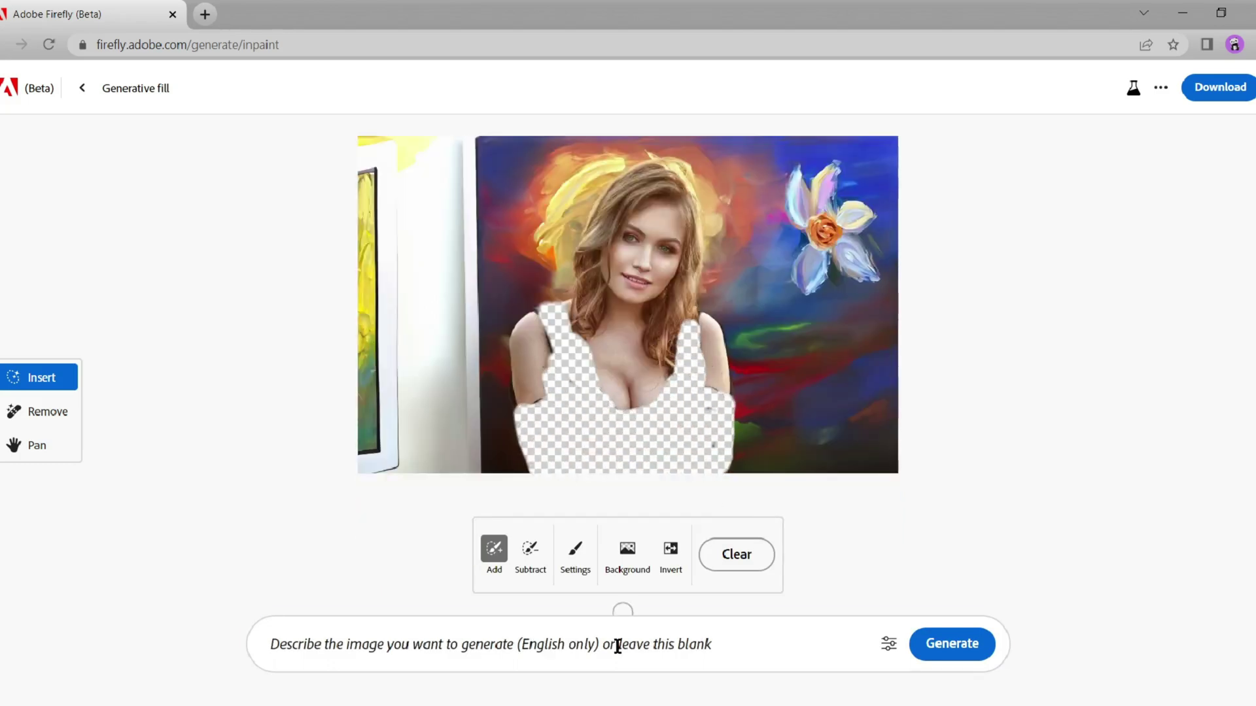
click(617, 644)
text(White T-Shirt)
key(Return)
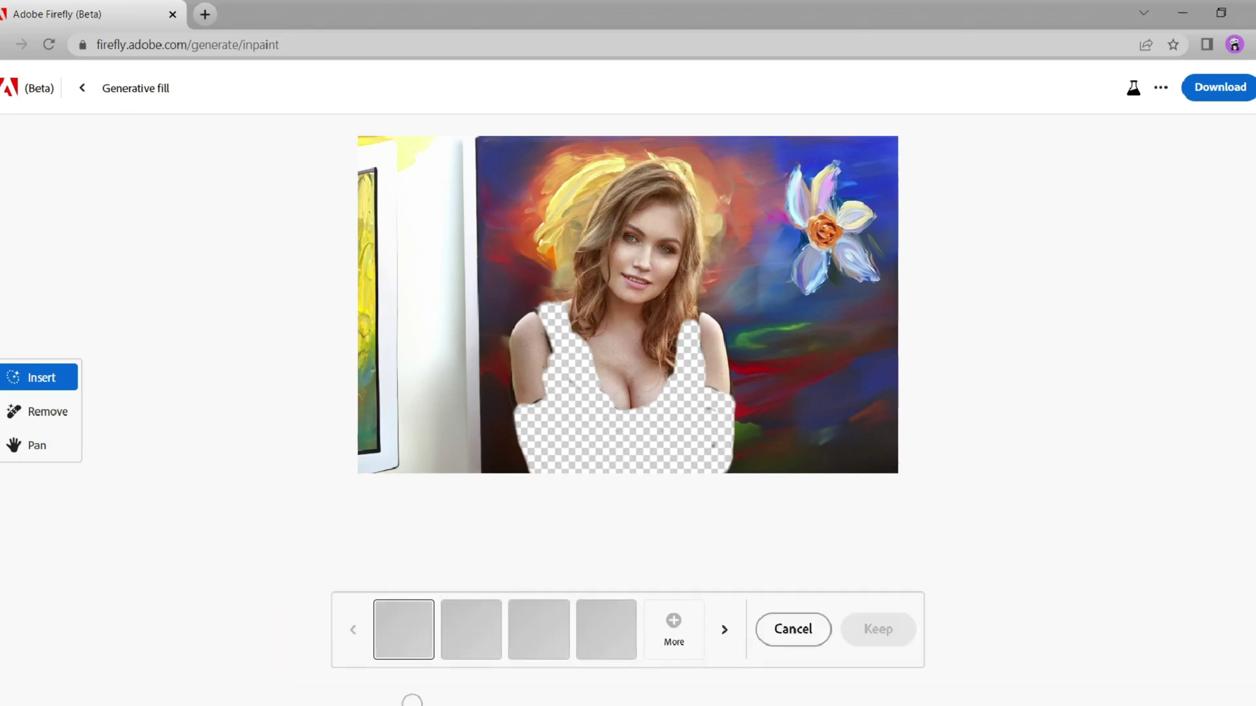
Keep the white-top variation and download the image with Content Credentials.
click(474, 651)
click(605, 651)
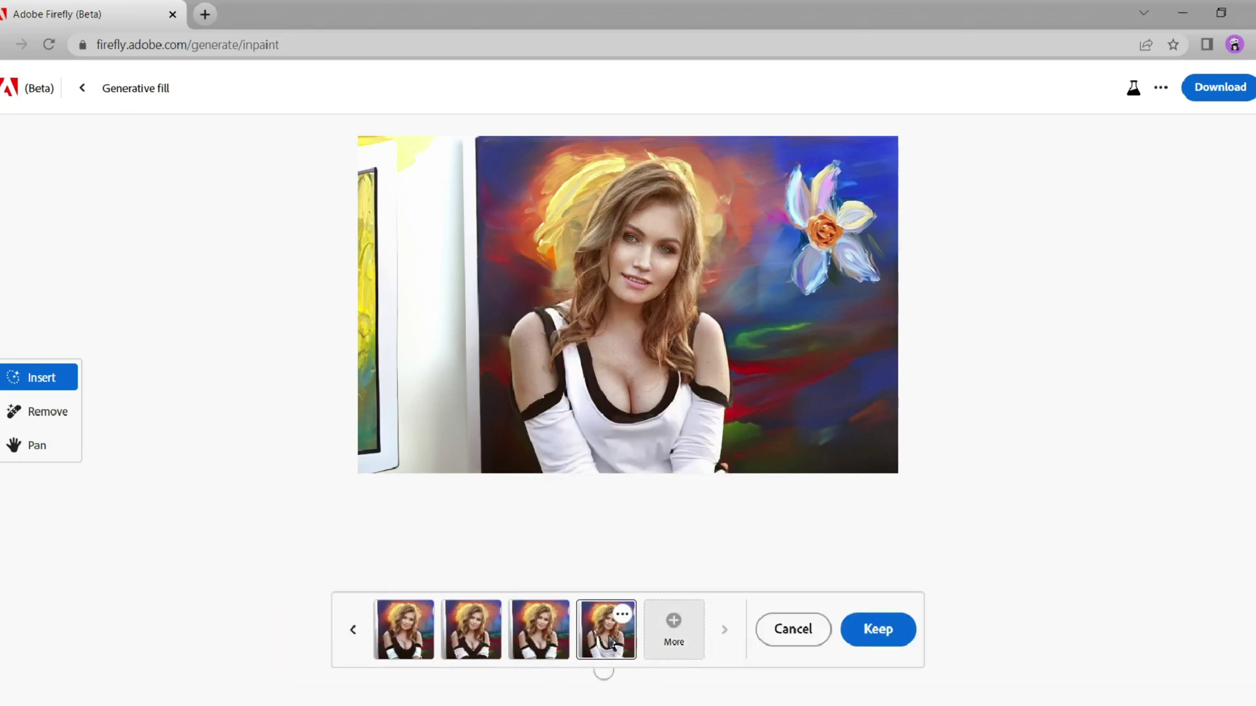
click(883, 631)
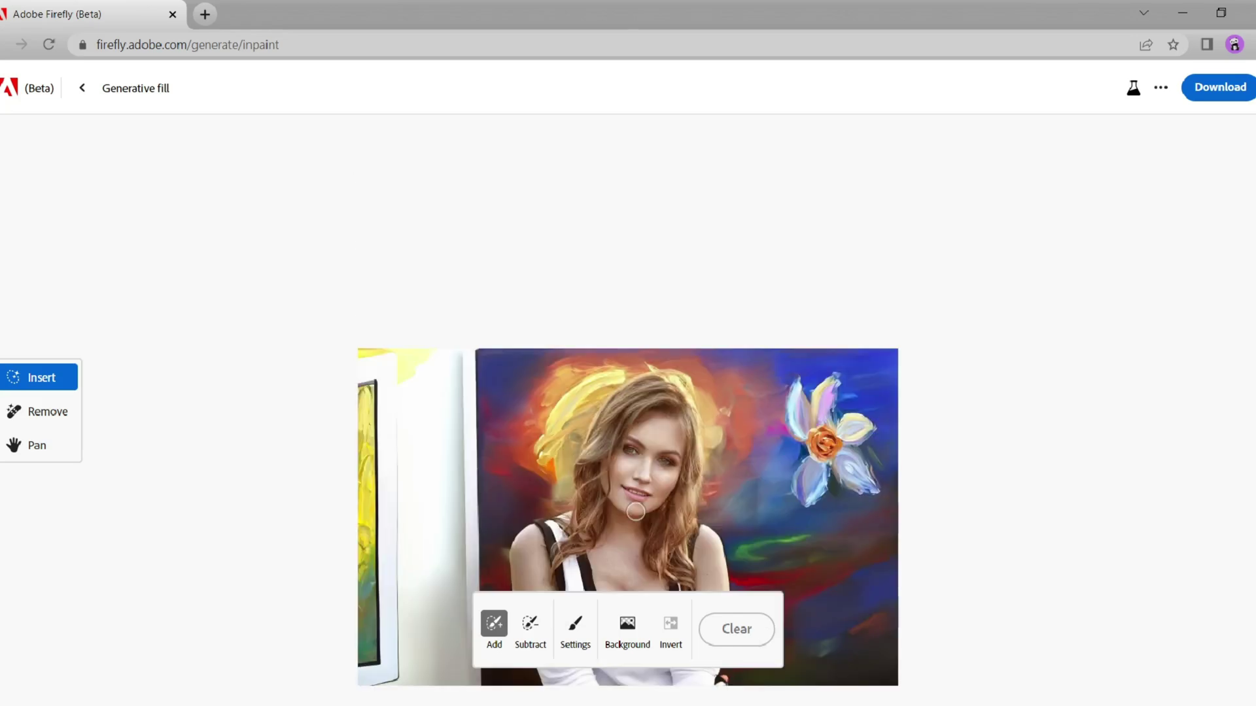
click(1215, 91)
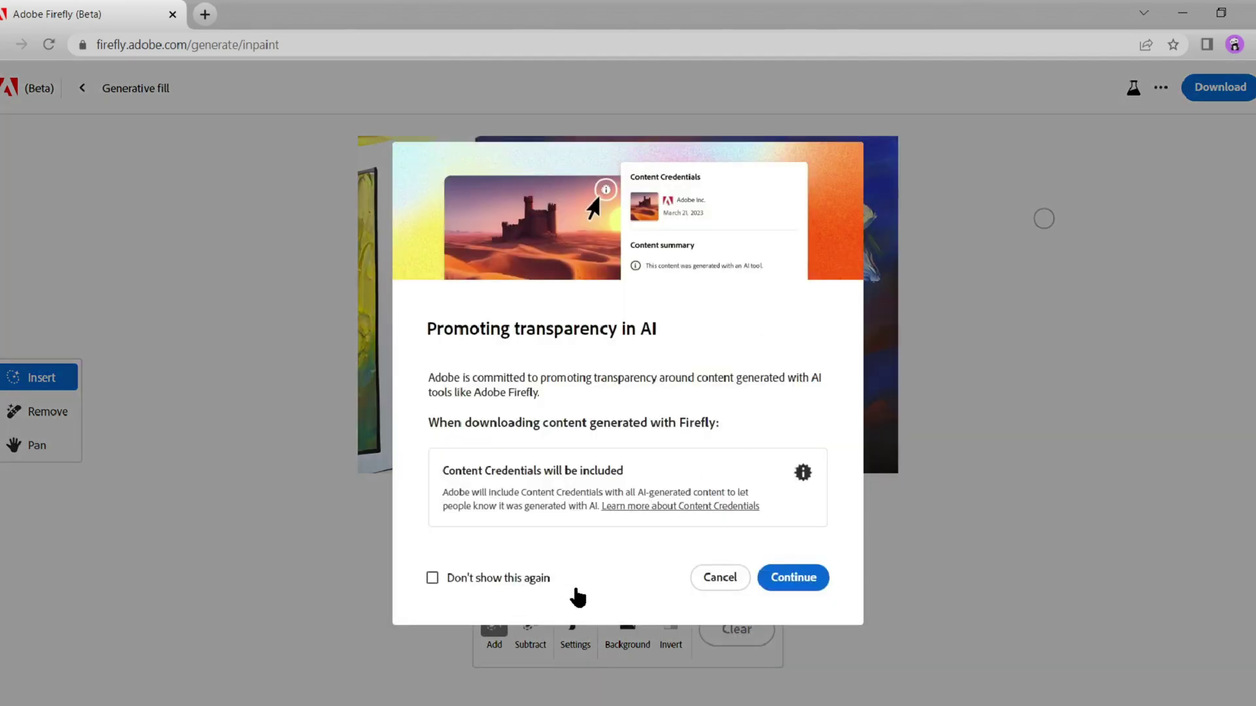
click(793, 578)
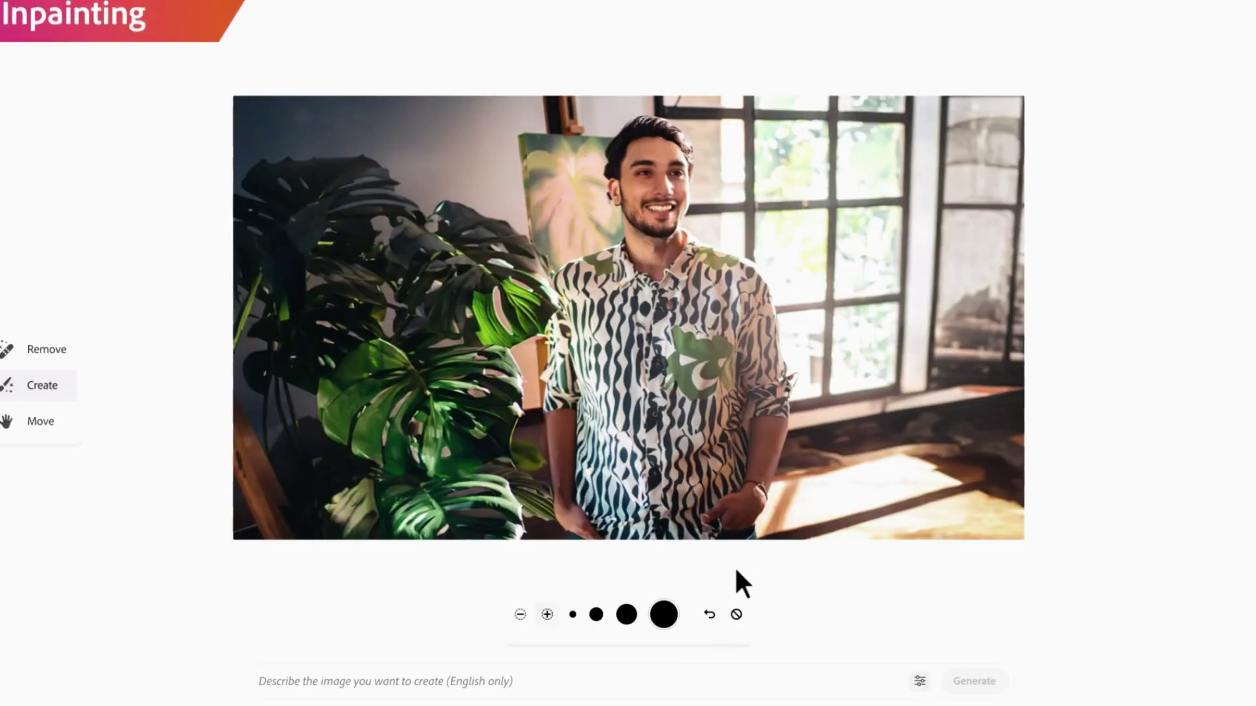
Brush over the inpainting demo image and enter the prompt 'A red jacket'.
drag(573, 408, 714, 398)
text(A red jacket)
key(Return)
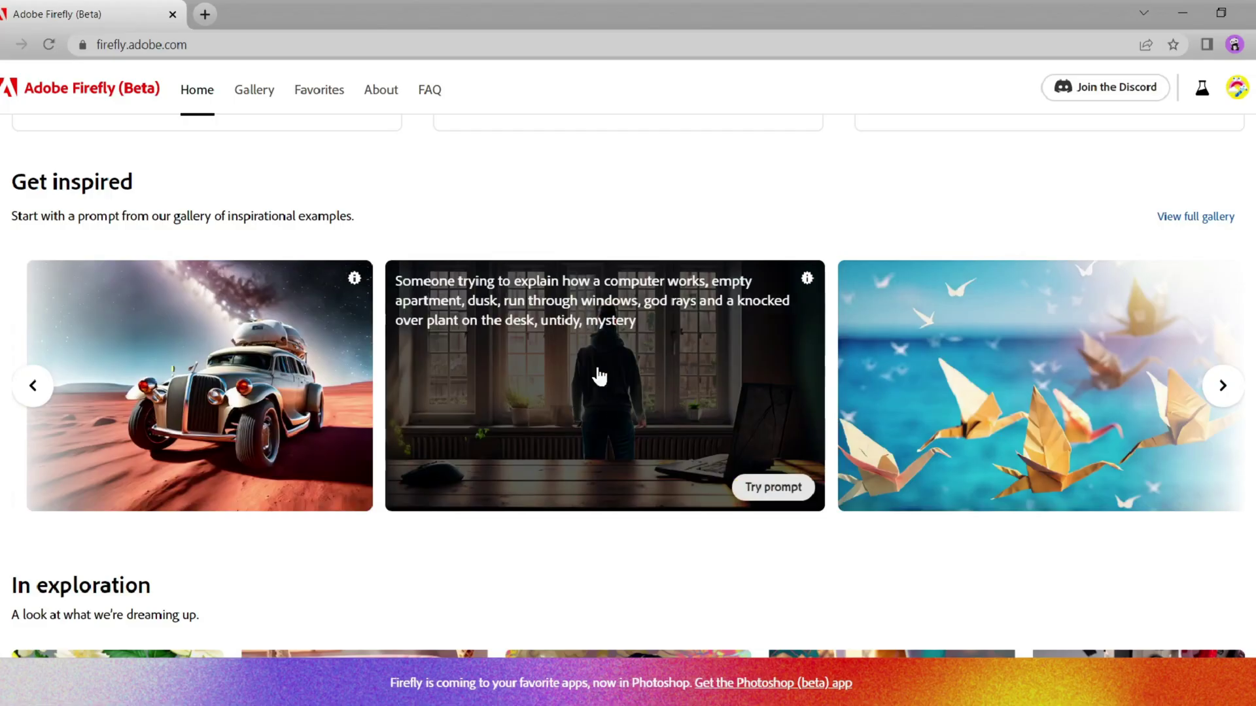
scroll(598, 376, down, 5)
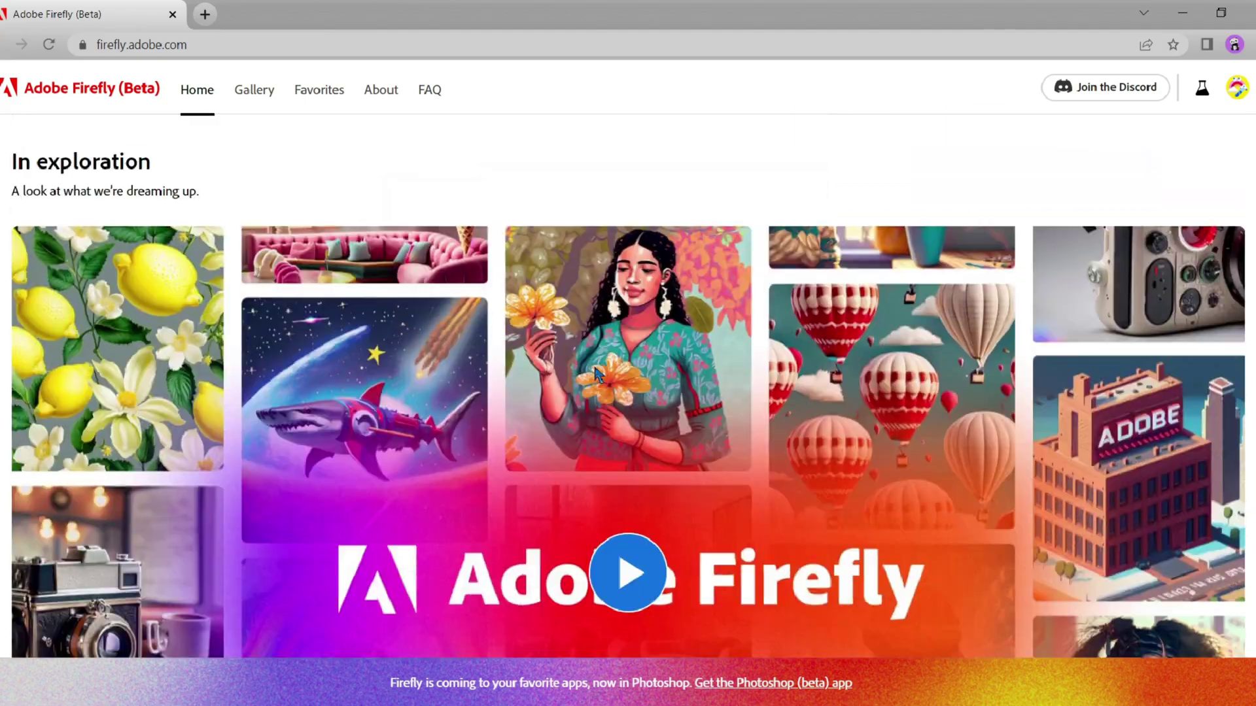
scroll(910, 404, down, 10)
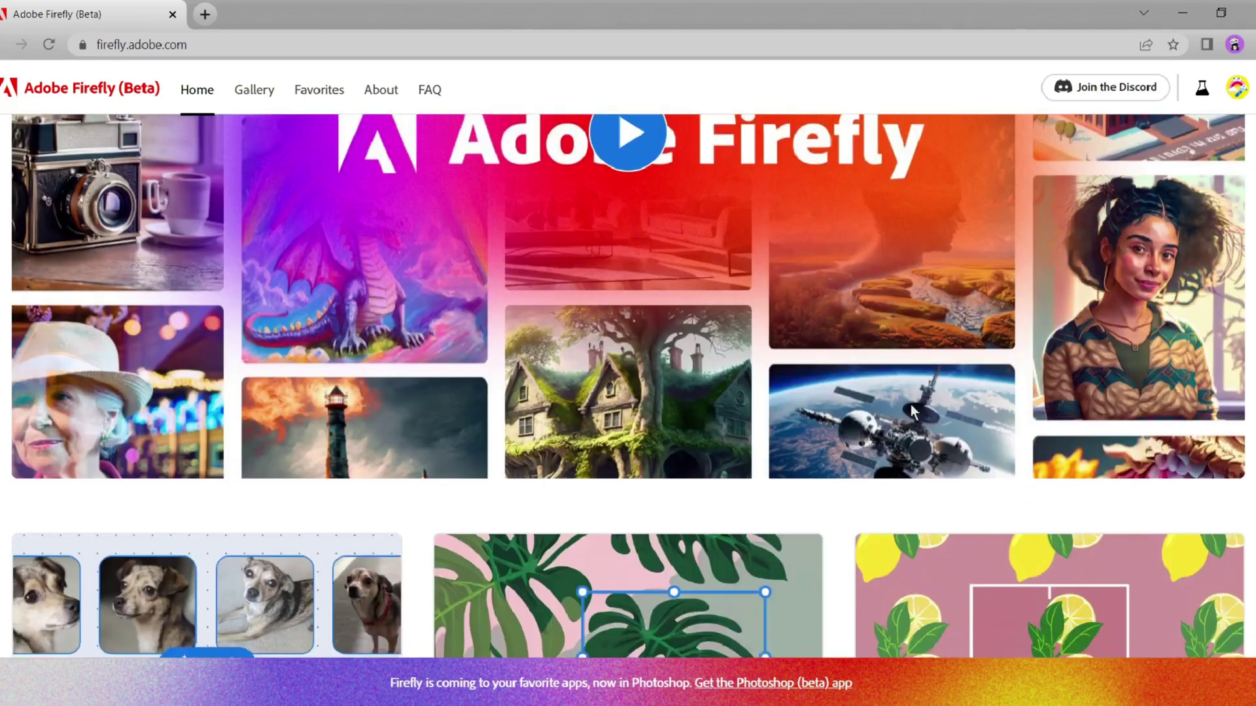